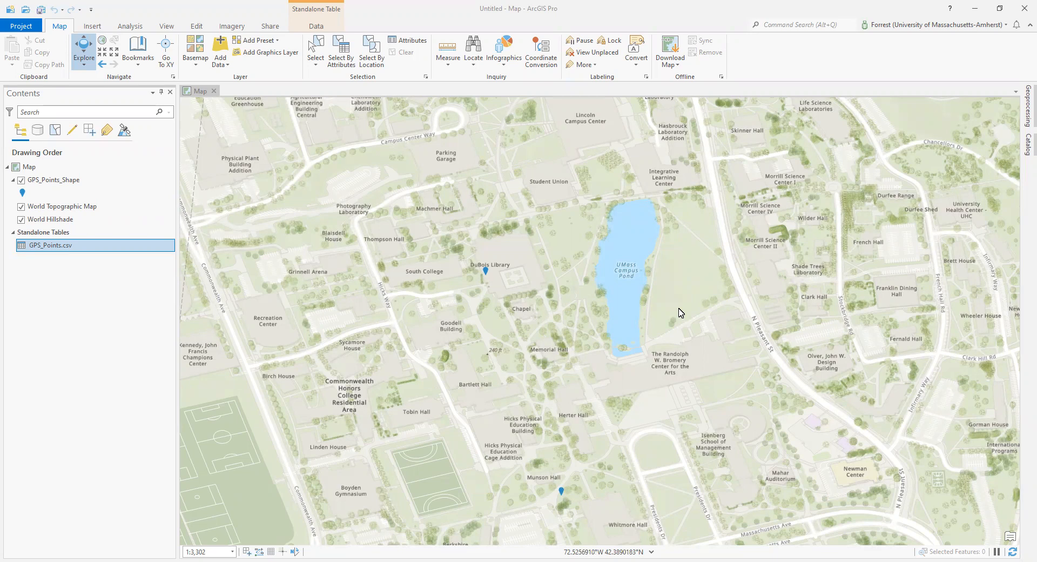
pyautogui.scroll(-2, 542, 344)
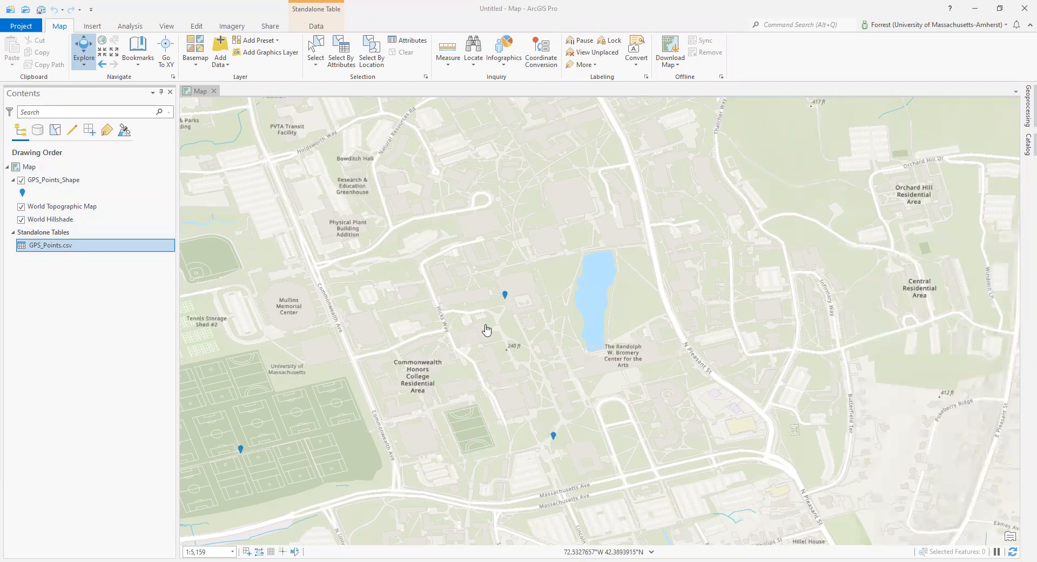
pyautogui.scroll(2, 489, 327)
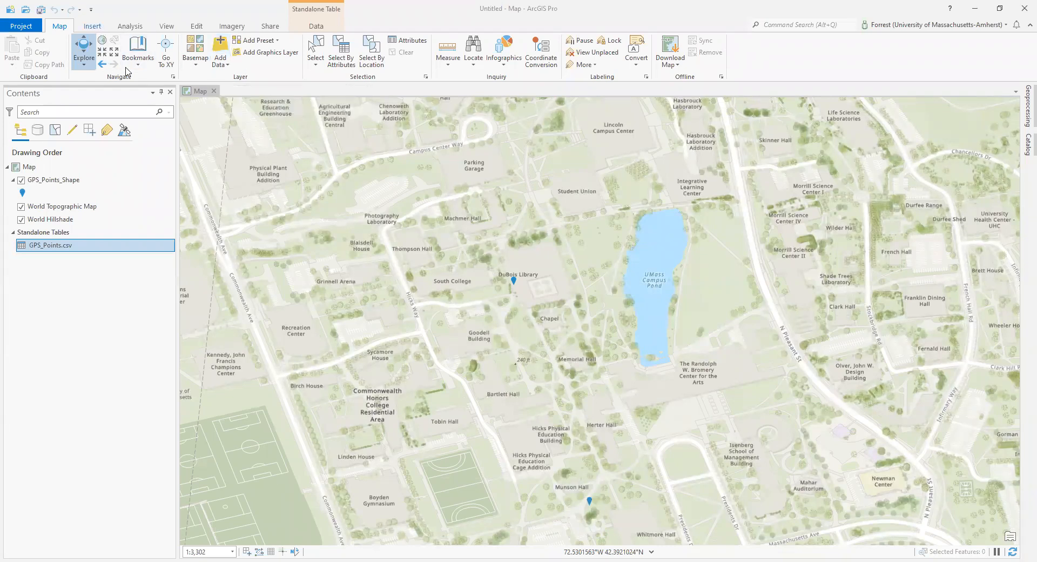
pyautogui.click(100, 28)
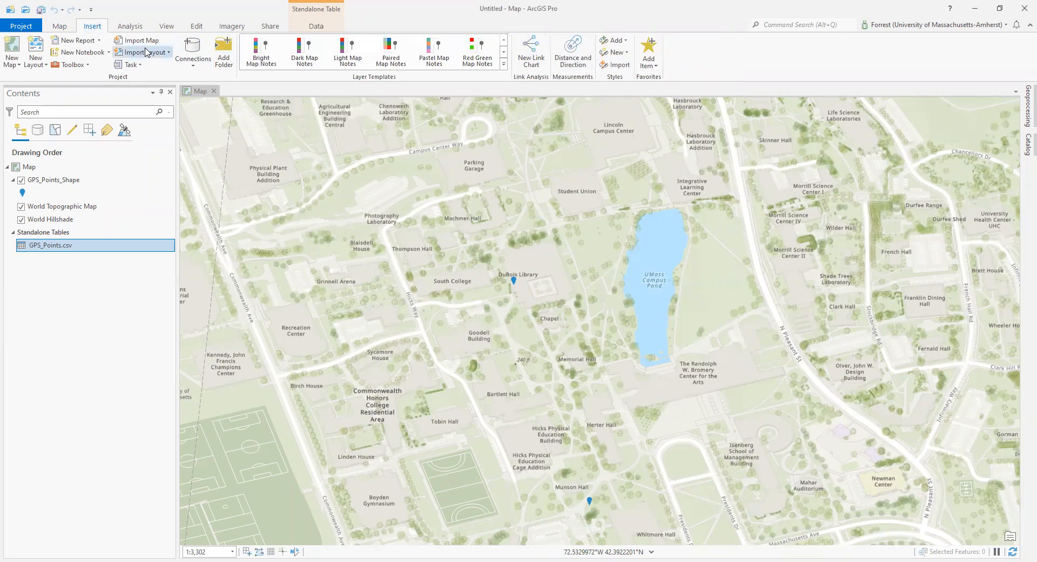
pyautogui.click(66, 30)
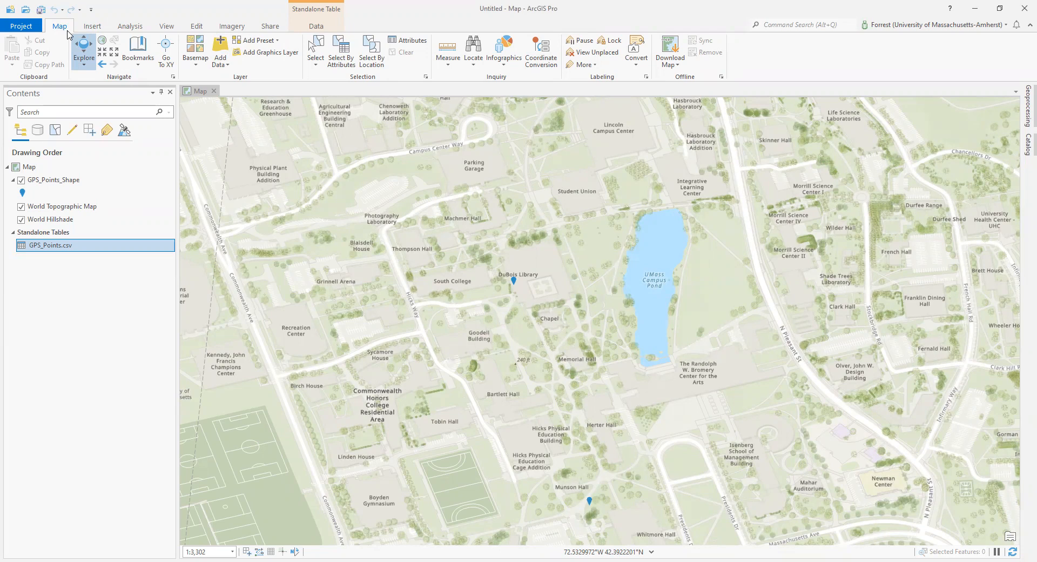
pyautogui.click(190, 30)
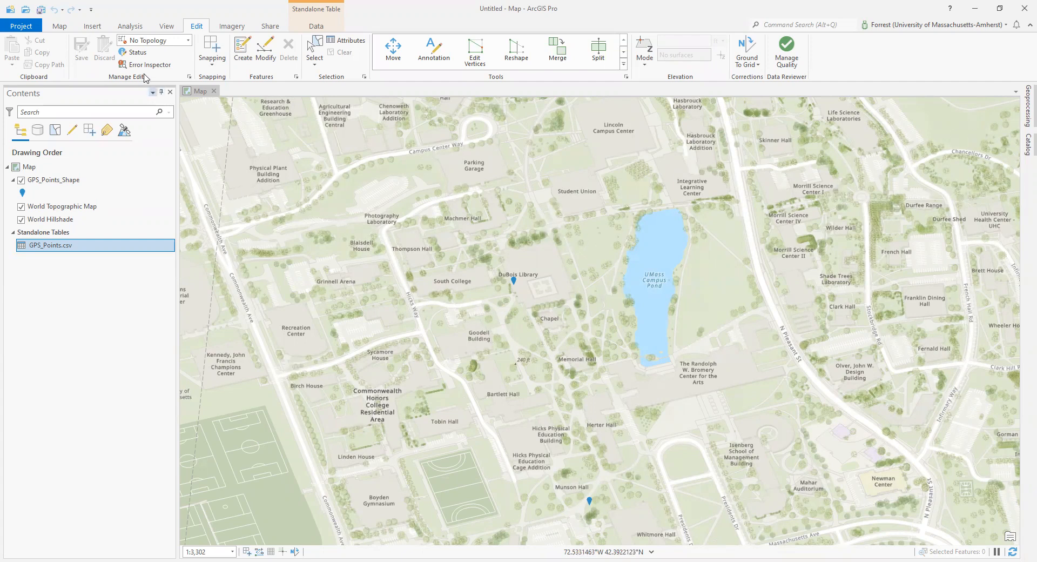
pyautogui.click(59, 26)
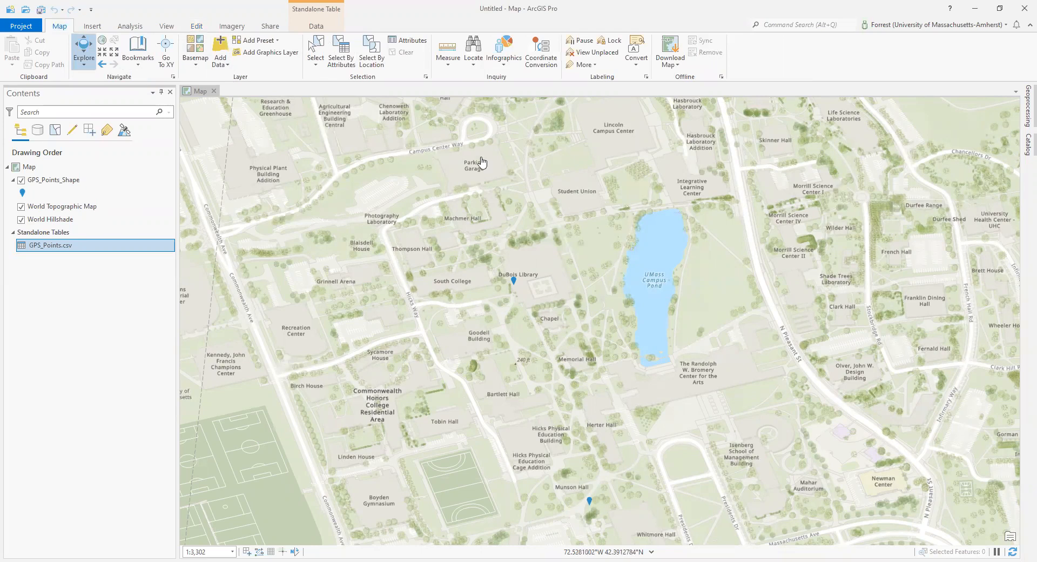
# Step: Display the project's Catalog pane and begin adding a folder connection under Folders
pyautogui.click(166, 26)
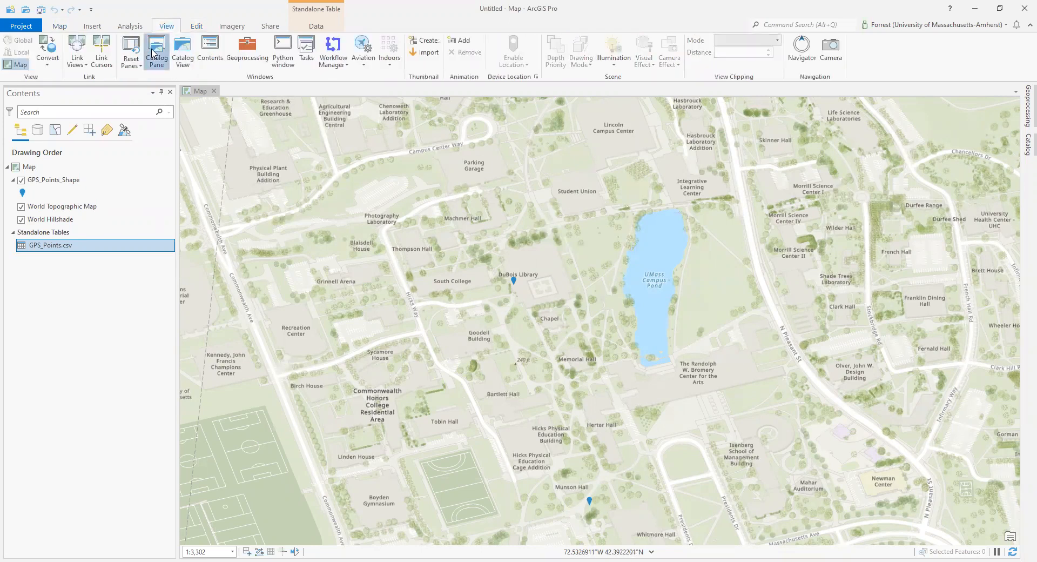
pyautogui.click(155, 53)
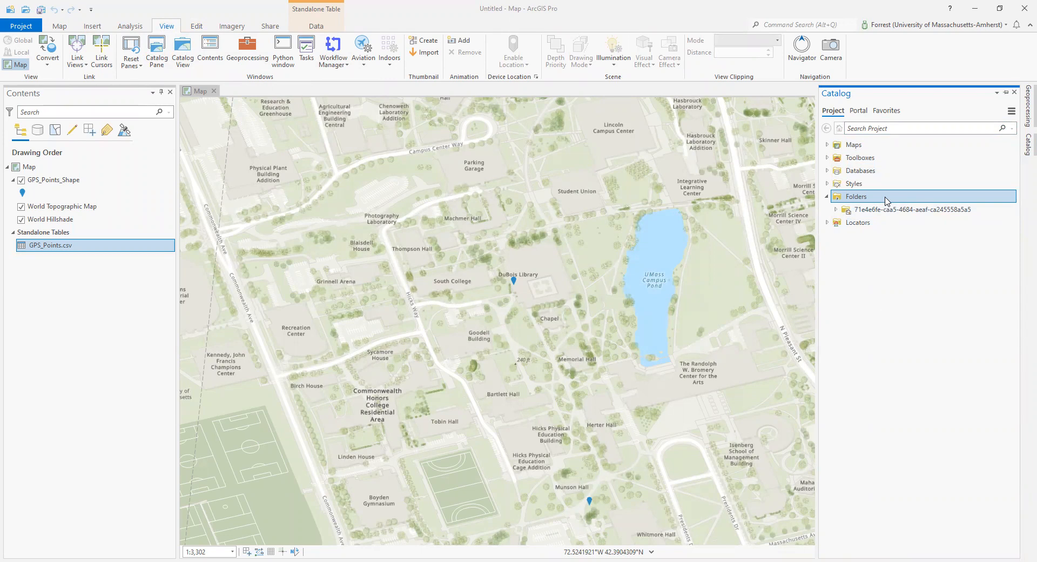
pyautogui.rightClick(867, 196)
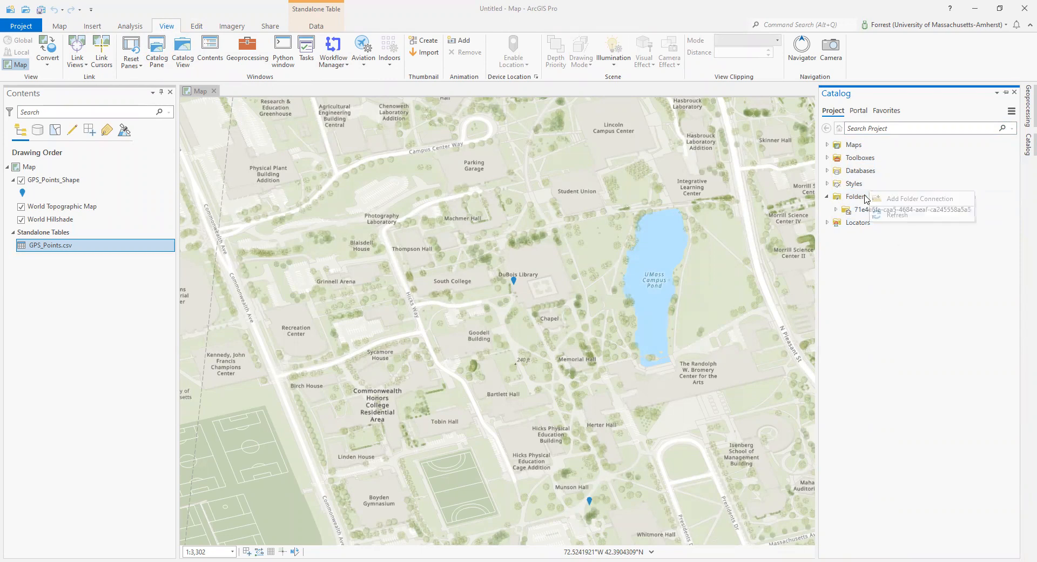
pyautogui.rightClick(848, 195)
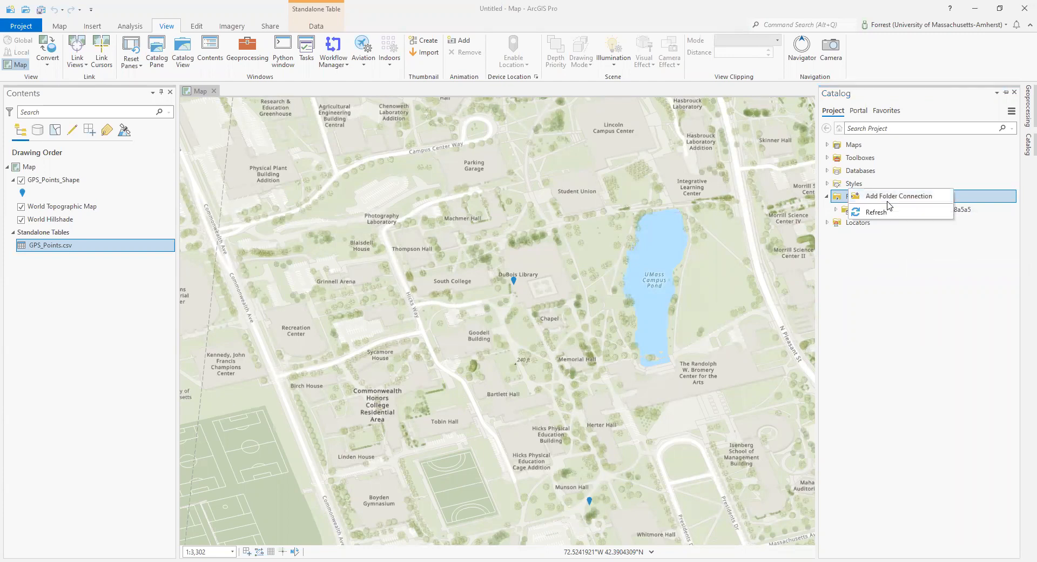
pyautogui.click(887, 201)
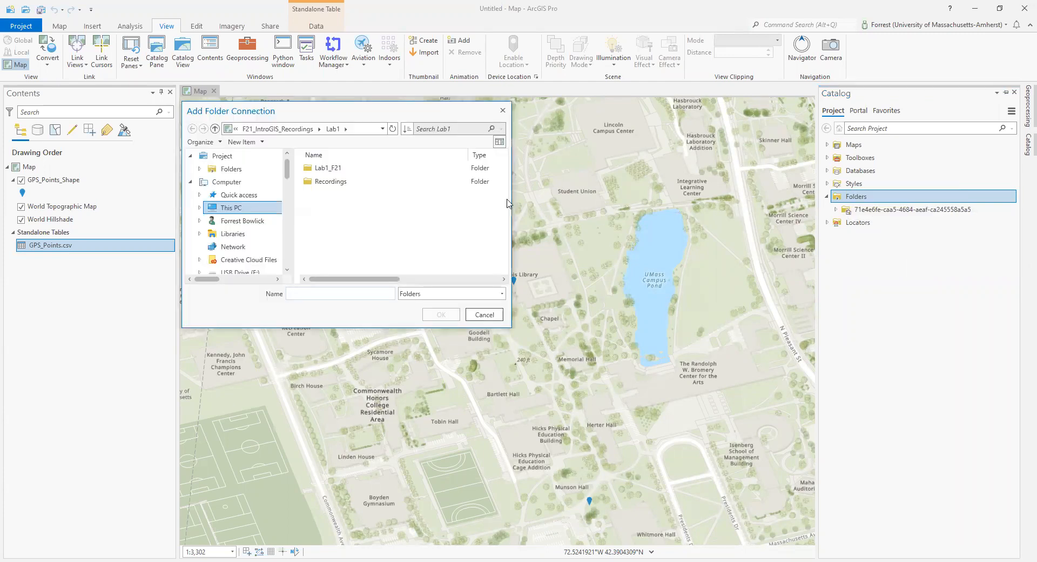
# Step: Browse to F21_IntroGIS_Recordings > Lab5 and connect the project to the Lab5_F21 folder
pyautogui.click(305, 128)
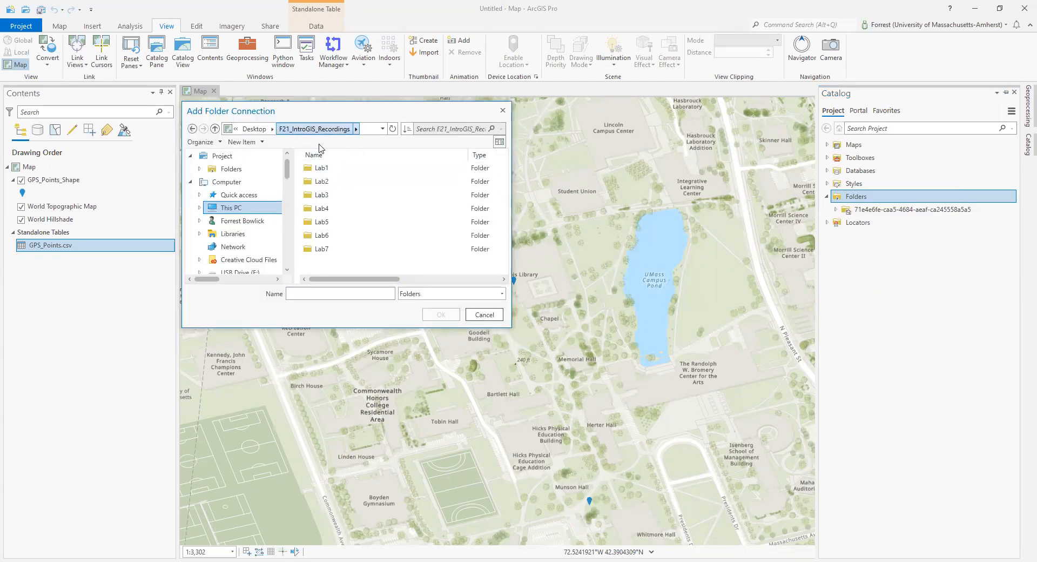
pyautogui.click(369, 222)
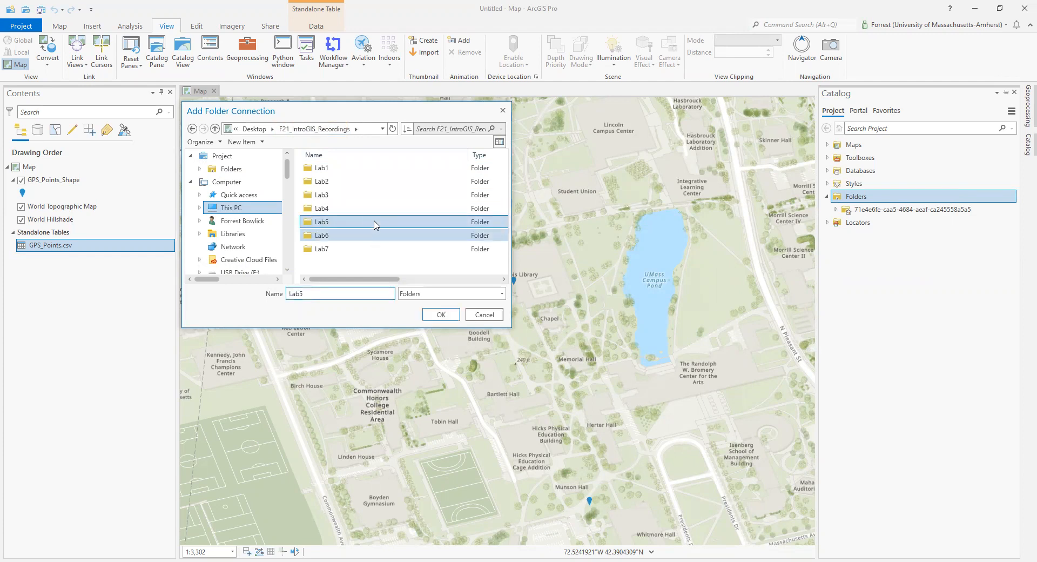
pyautogui.doubleClick(376, 225)
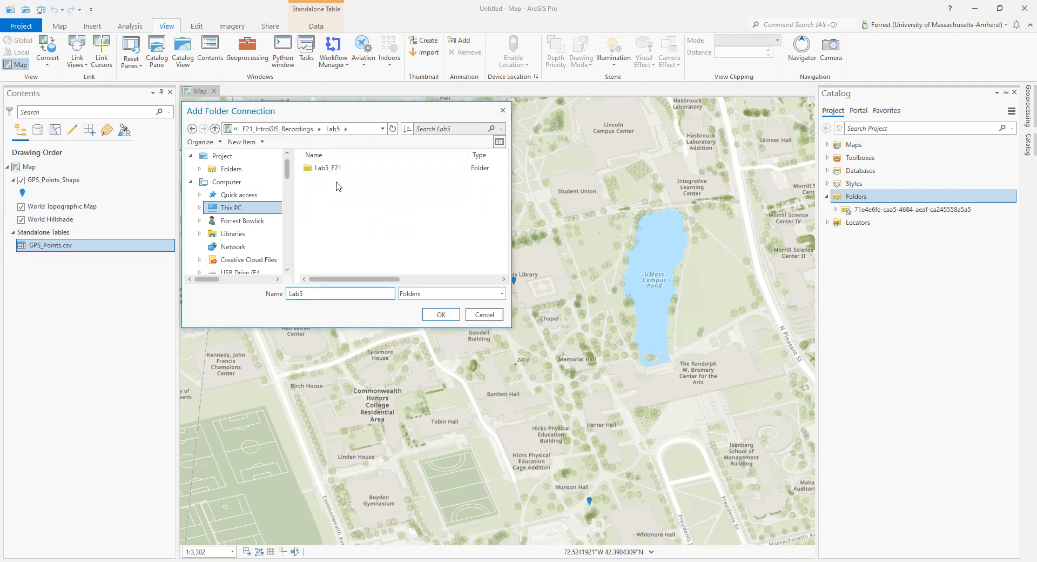
pyautogui.click(333, 169)
pyautogui.doubleClick(333, 168)
pyautogui.doubleClick(338, 169)
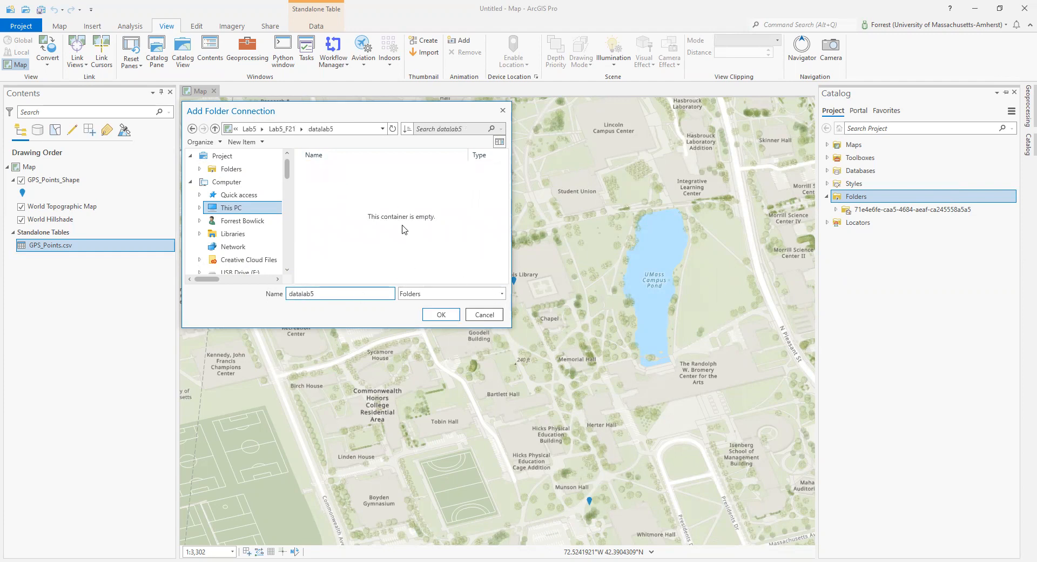
pyautogui.click(282, 128)
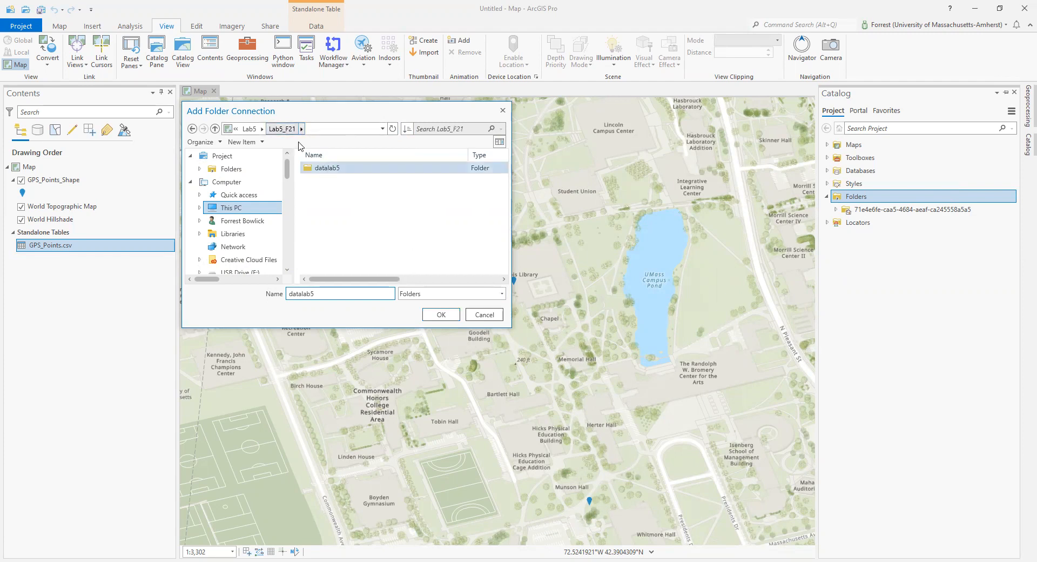
pyautogui.click(250, 130)
pyautogui.click(339, 172)
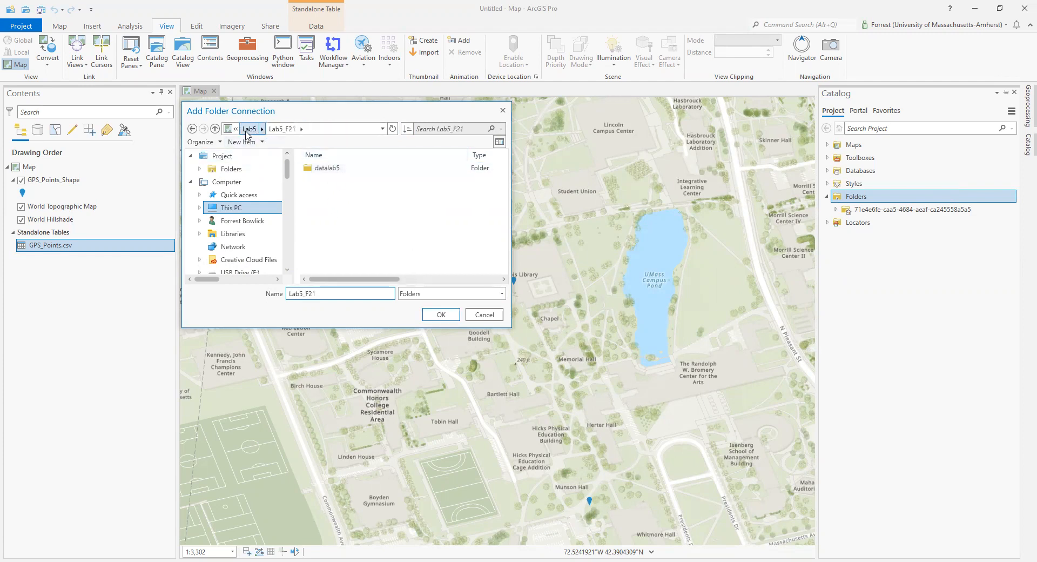
pyautogui.click(318, 172)
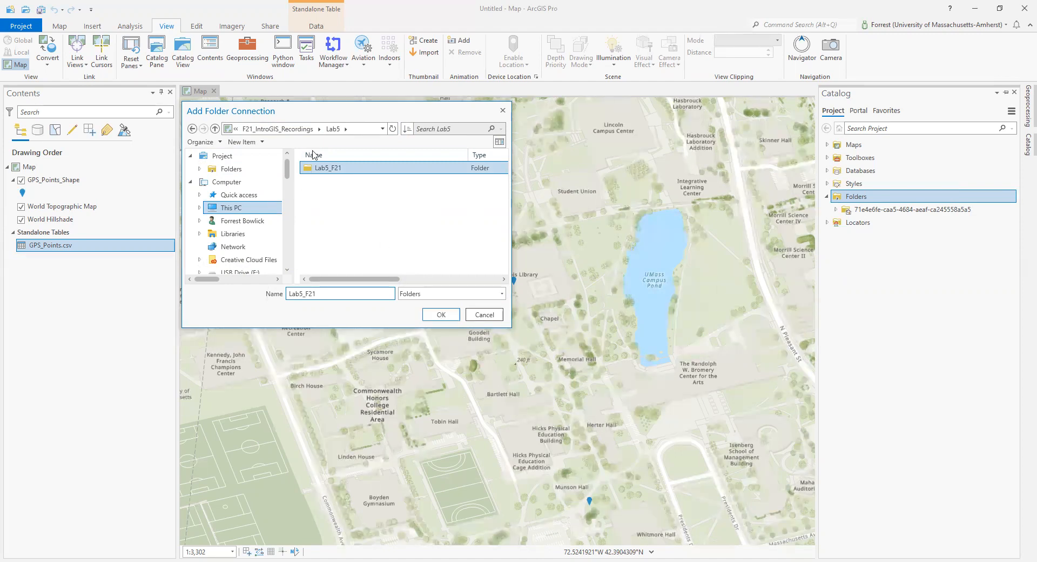
pyautogui.click(441, 315)
# Step: Reveal the contents of Lab5_F21 and set up a new shapefile in that folder named Campus_Buildings with Polygon geometry
pyautogui.click(835, 222)
pyautogui.click(844, 236)
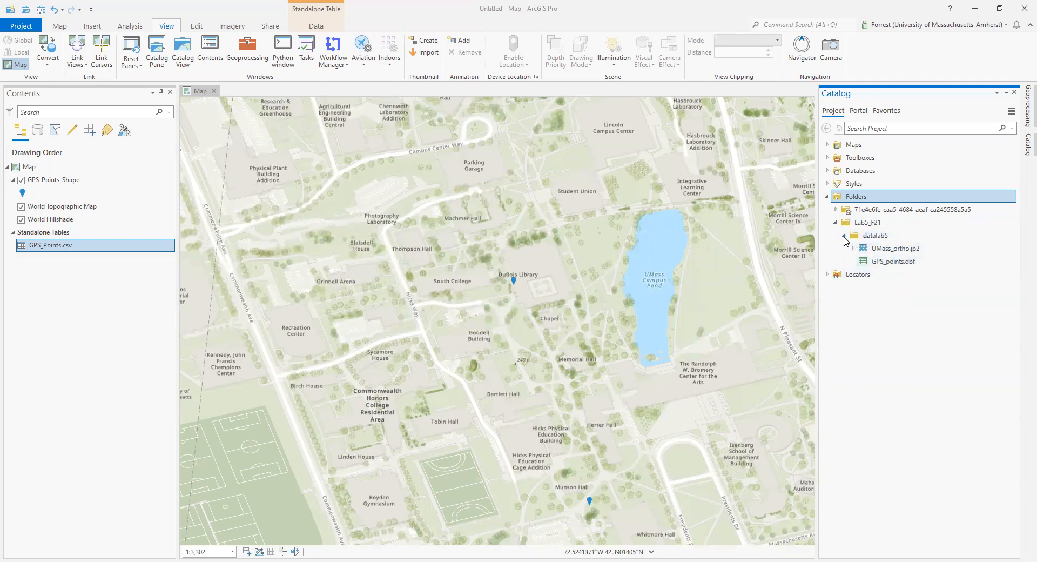
pyautogui.click(870, 223)
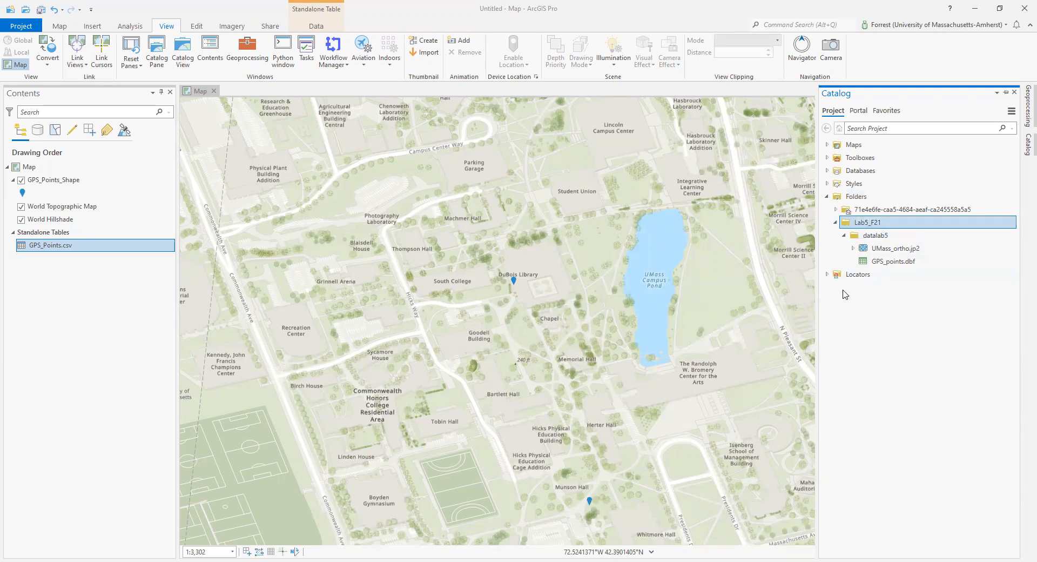
pyautogui.rightClick(873, 225)
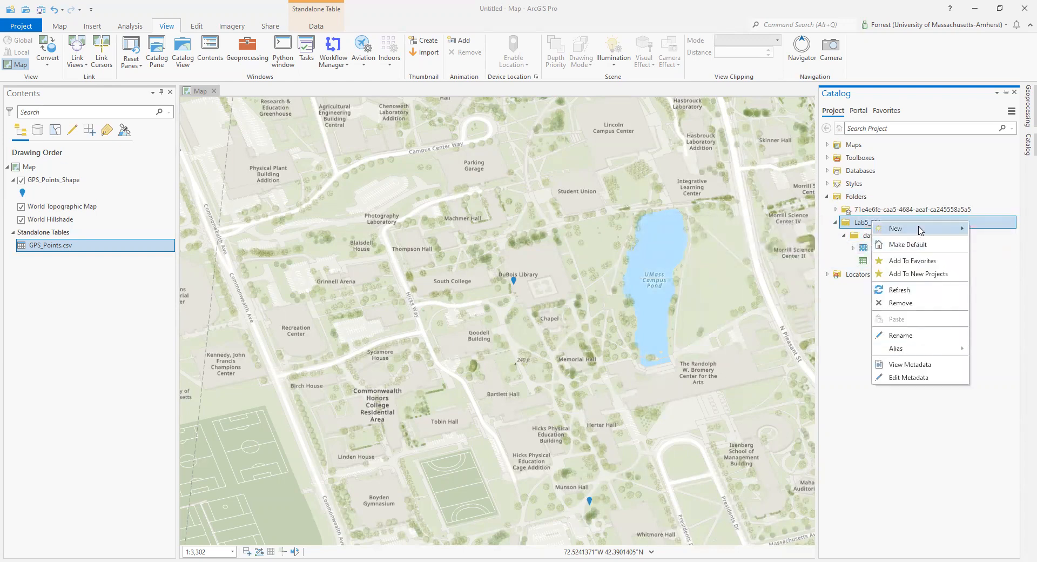
pyautogui.moveTo(921, 230)
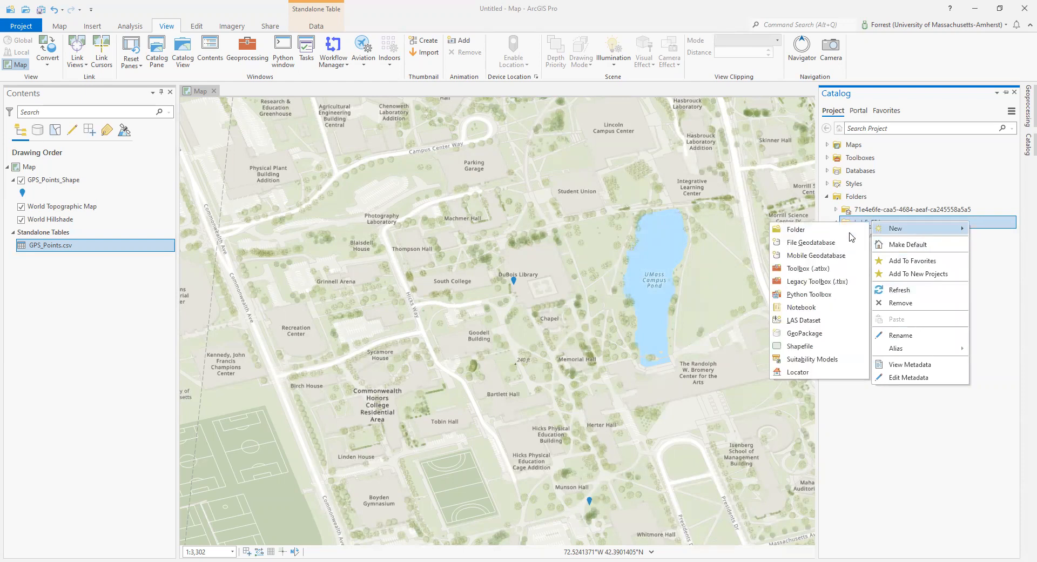
pyautogui.click(853, 350)
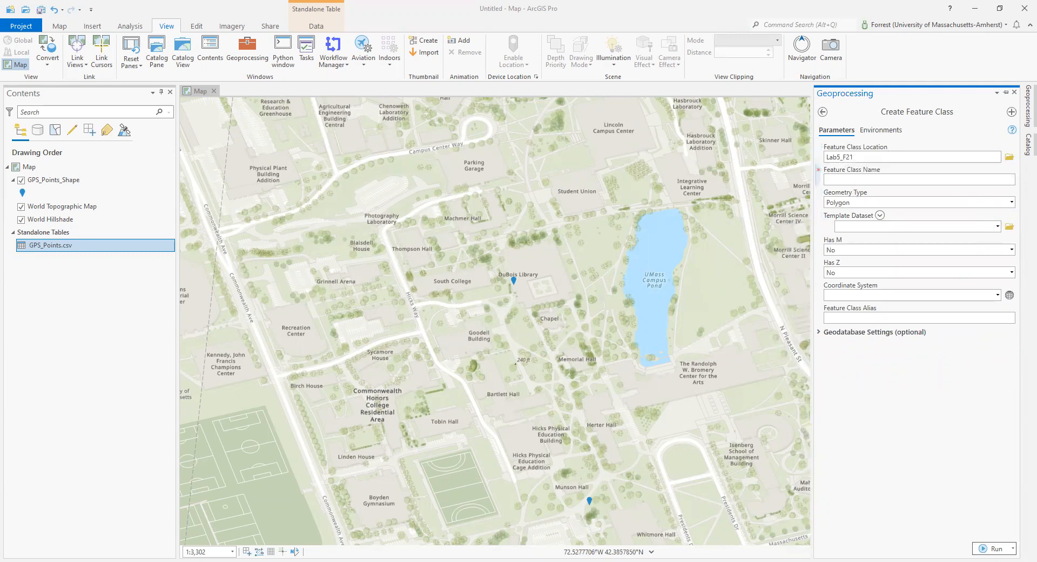
pyautogui.write('Campus_Buildings')
pyautogui.click(1012, 203)
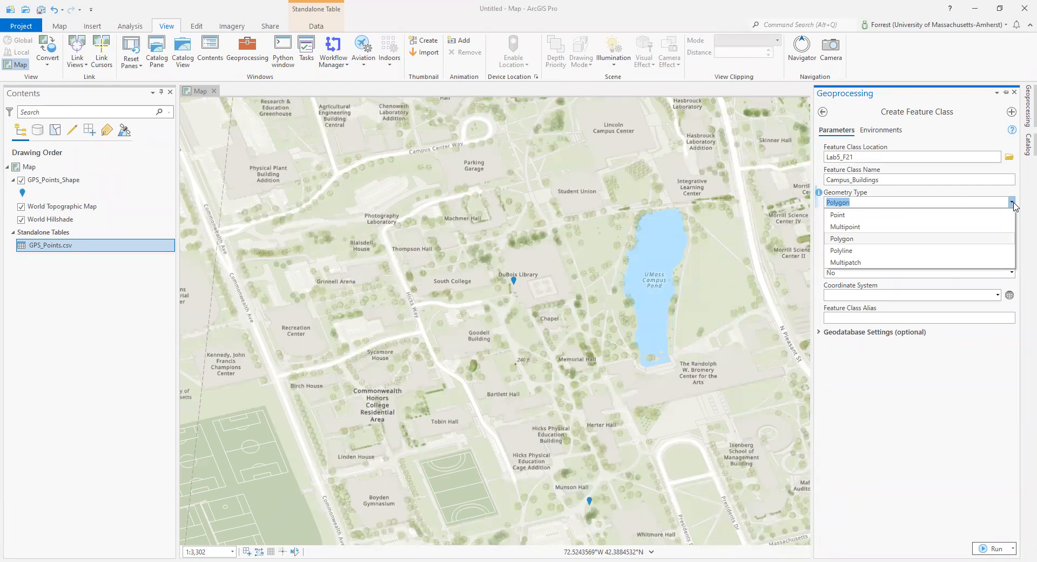
pyautogui.click(1013, 203)
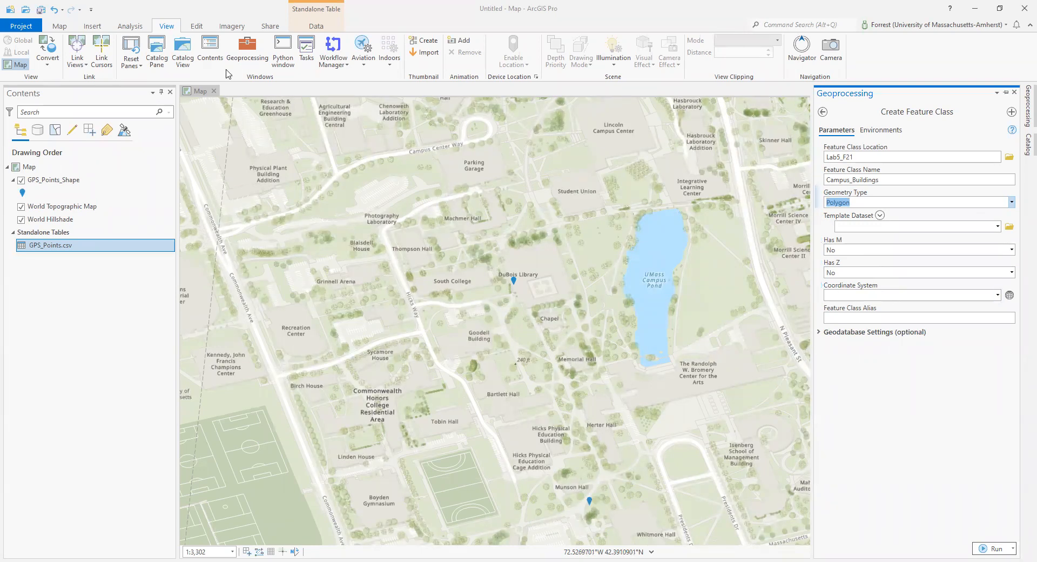
# Step: Return to the project catalog and add the UMass_ortho.jp2 image from the datalab5 folder to the map
pyautogui.click(59, 26)
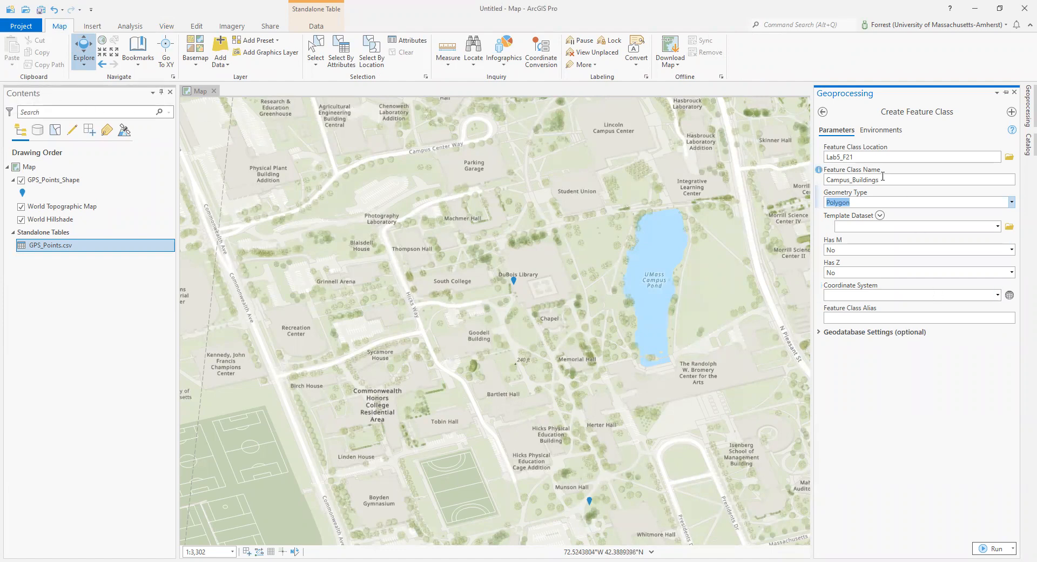
pyautogui.click(1027, 144)
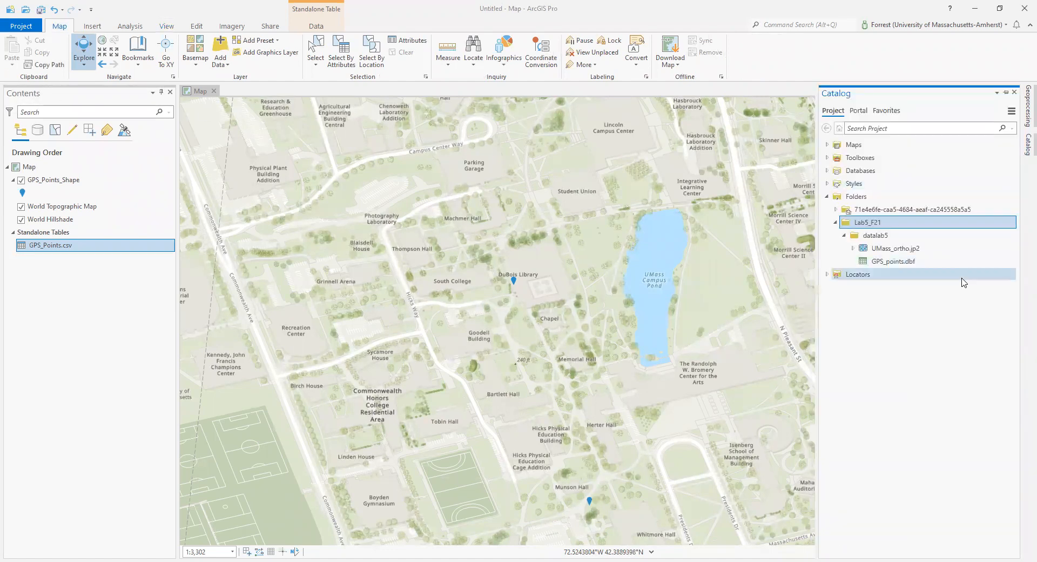
pyautogui.click(888, 254)
pyautogui.moveTo(888, 254); pyautogui.dragTo(518, 171)
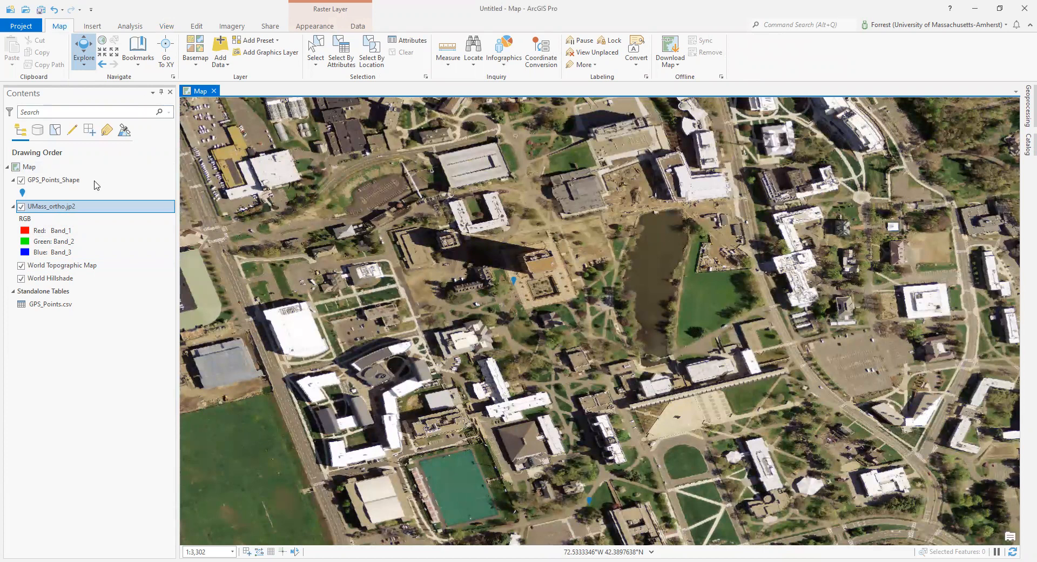
# Step: Hide the UMass_ortho.jp2 layer and change the basemap to Imagery, comparing it with the orthophoto
pyautogui.click(23, 206)
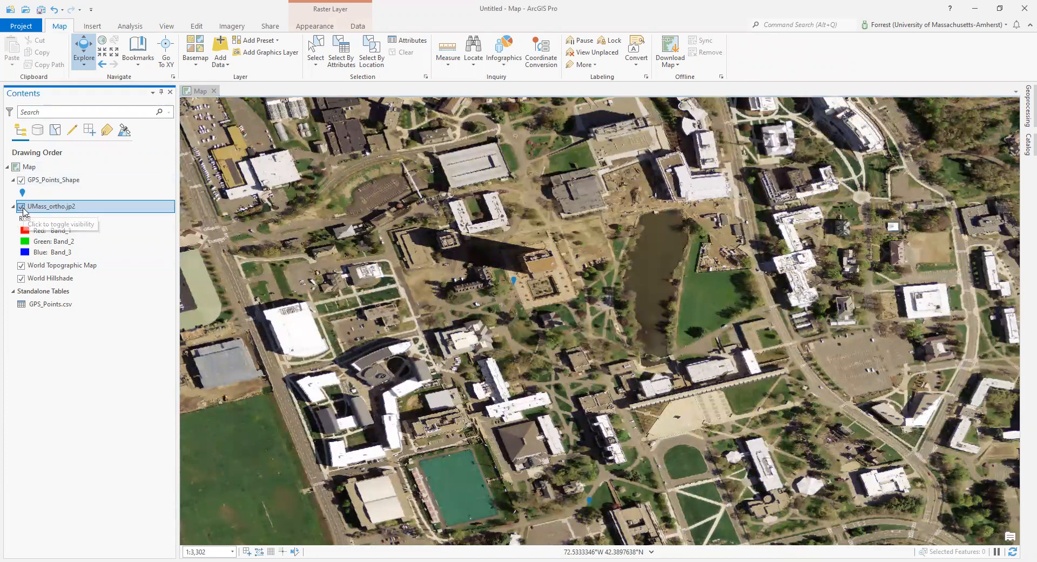
pyautogui.click(196, 67)
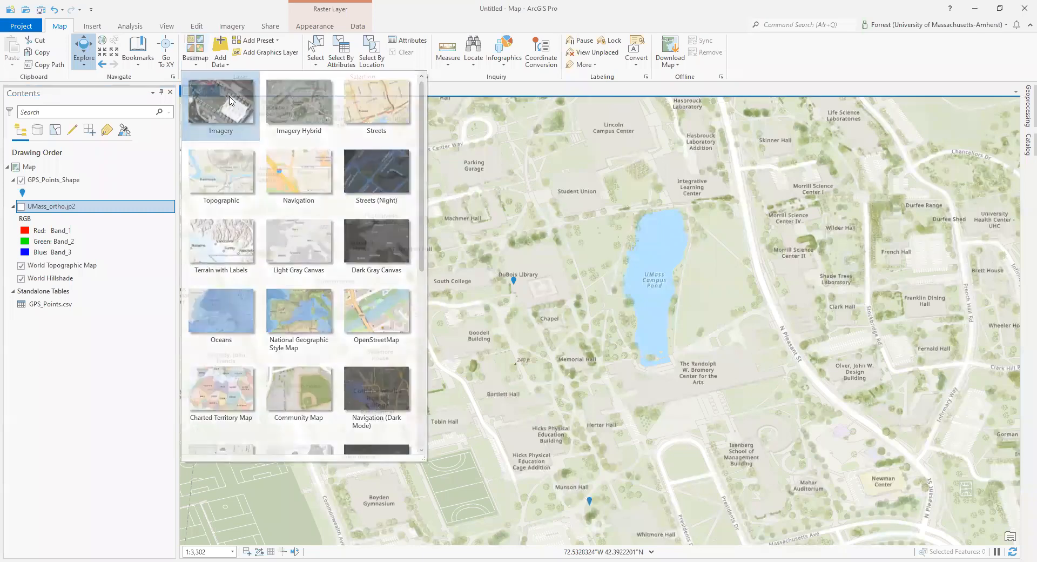
pyautogui.click(229, 100)
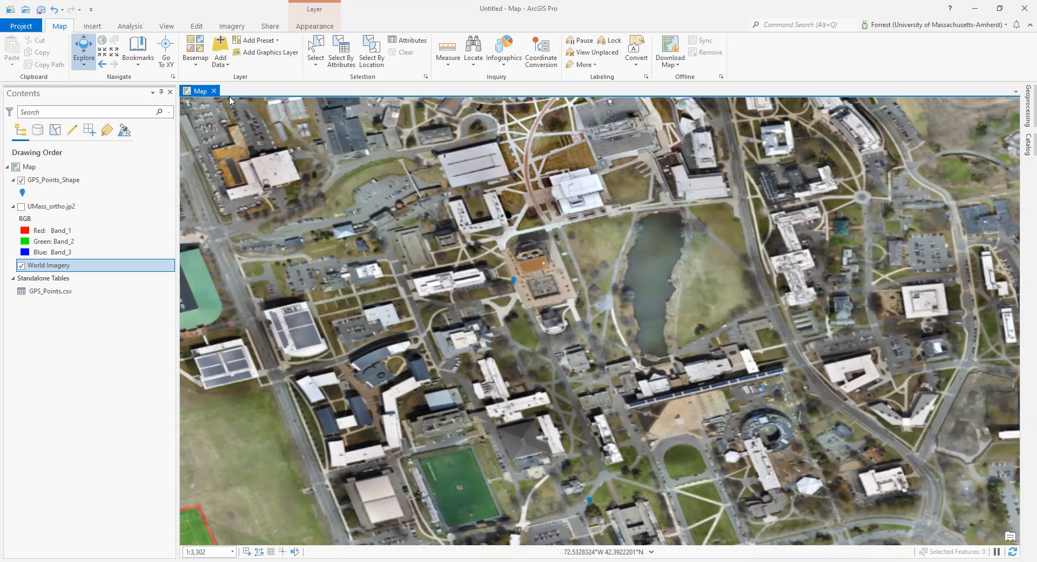
pyautogui.click(22, 207)
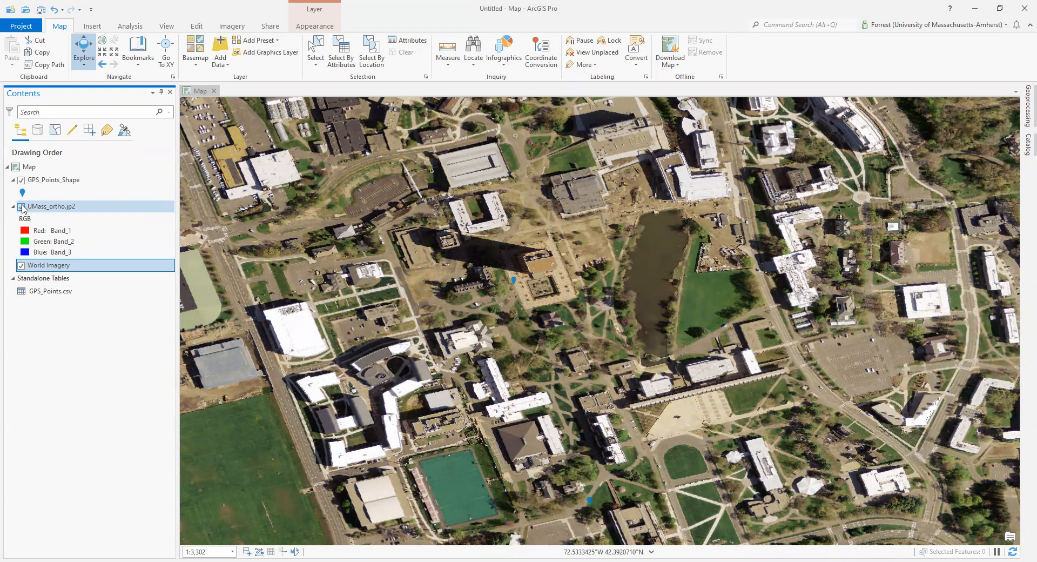
pyautogui.click(22, 207)
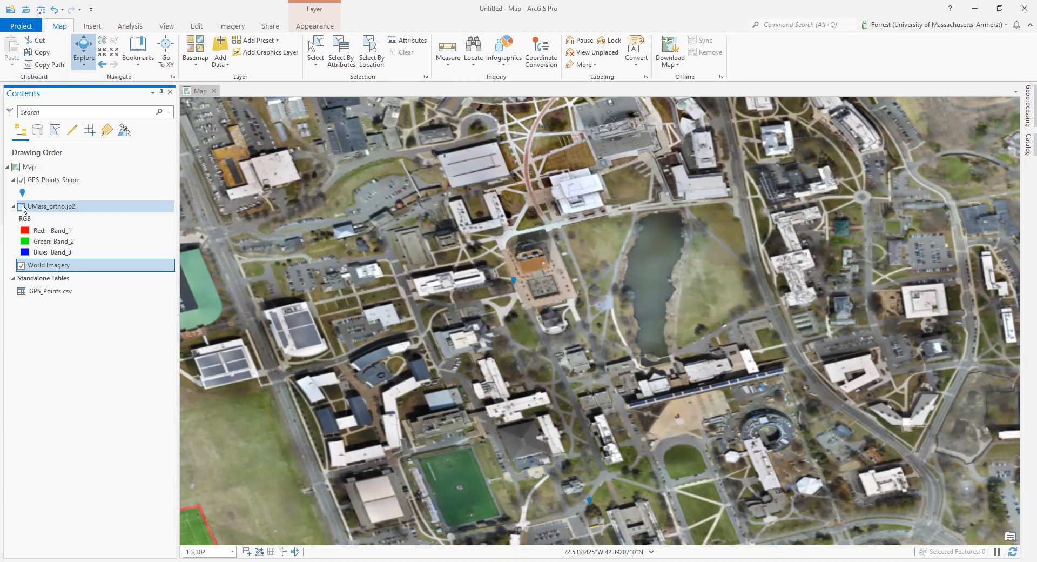
# Step: Examine the spatial reference details of the World Imagery layer in its source properties
pyautogui.rightClick(42, 267)
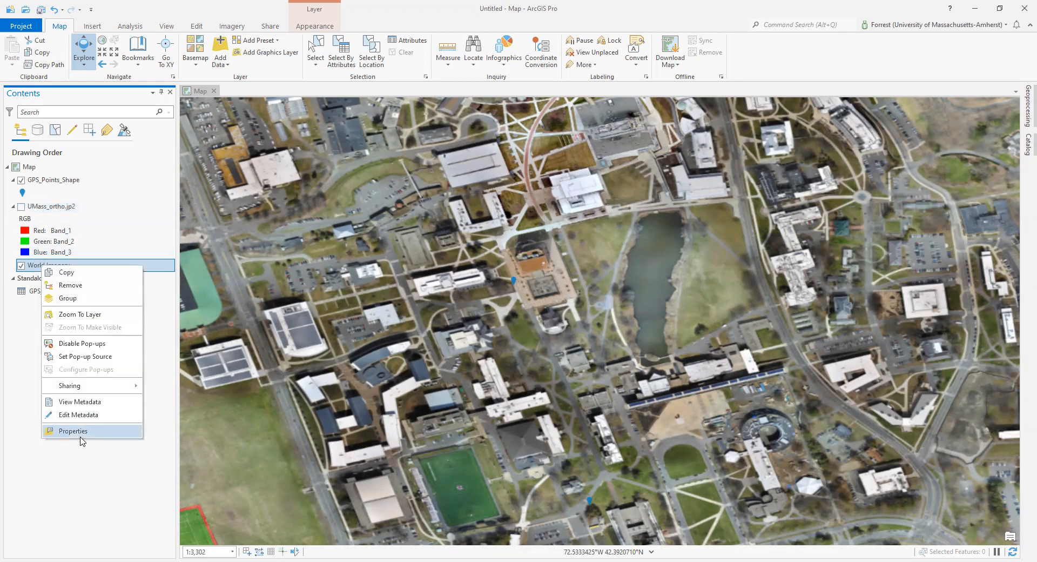
pyautogui.click(81, 432)
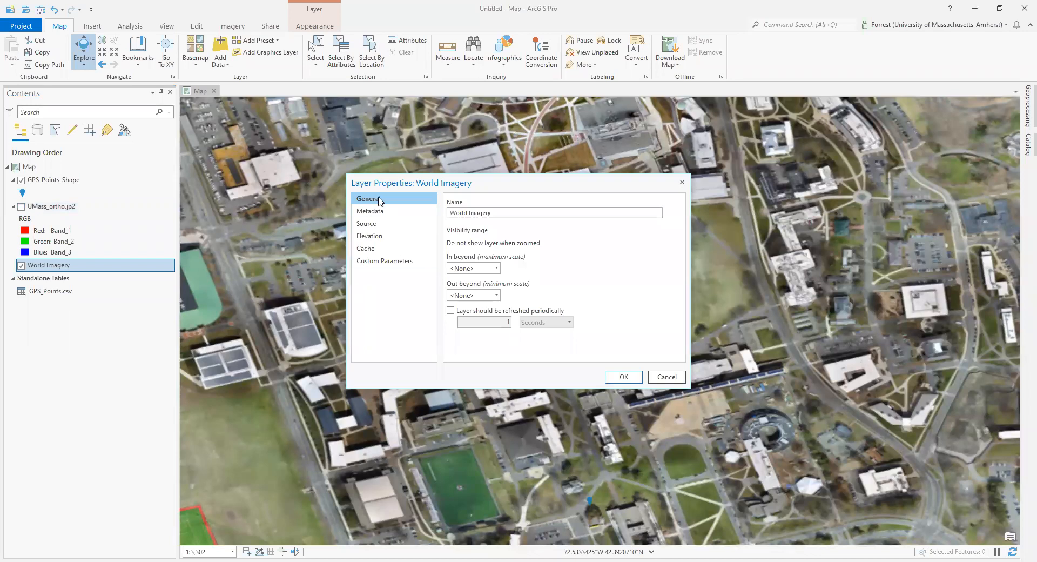
pyautogui.click(385, 223)
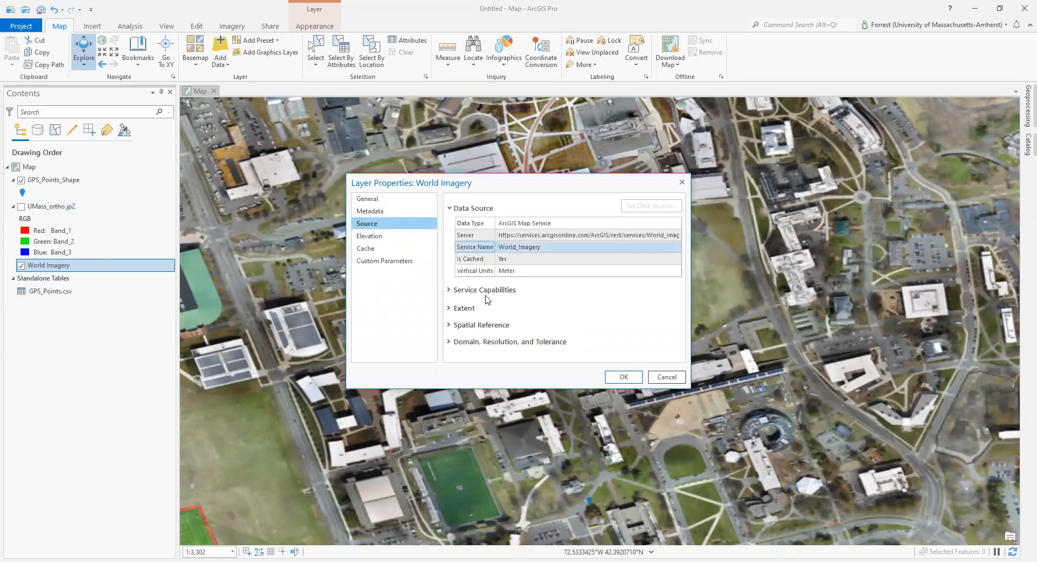
pyautogui.click(479, 325)
pyautogui.scroll(-5, 570, 312)
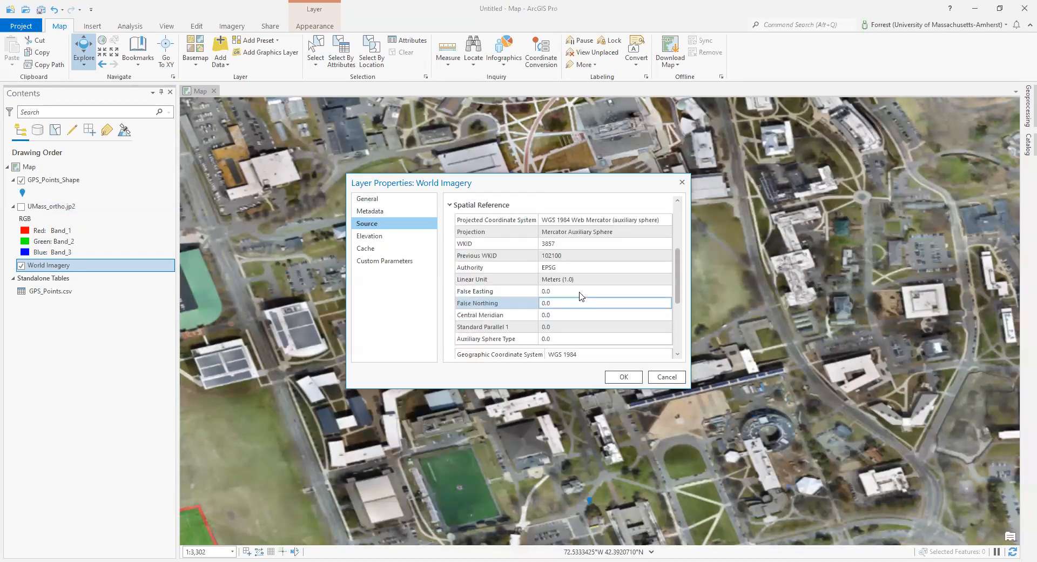
pyautogui.click(615, 302)
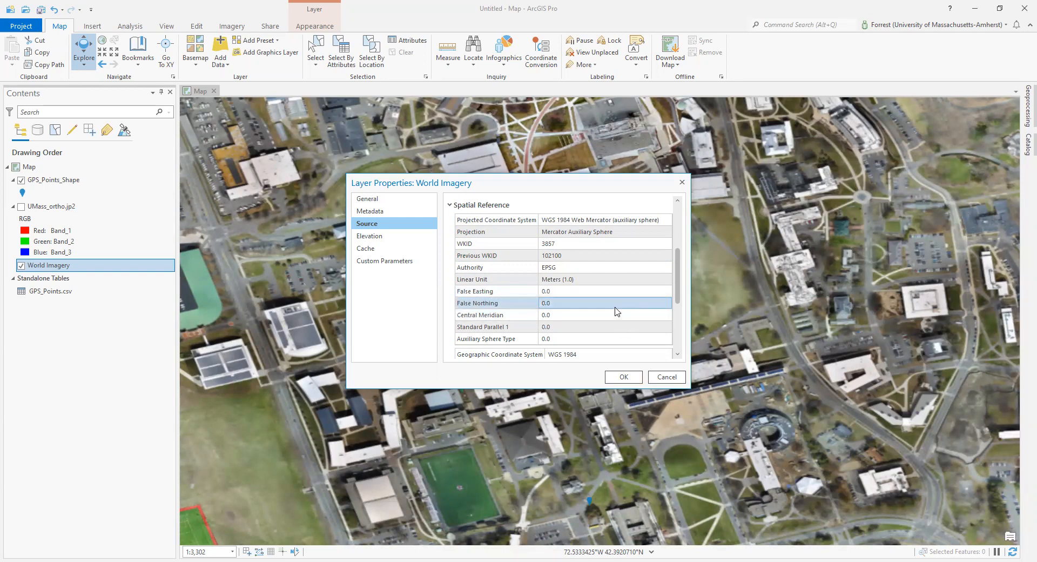
pyautogui.click(613, 292)
pyautogui.click(608, 282)
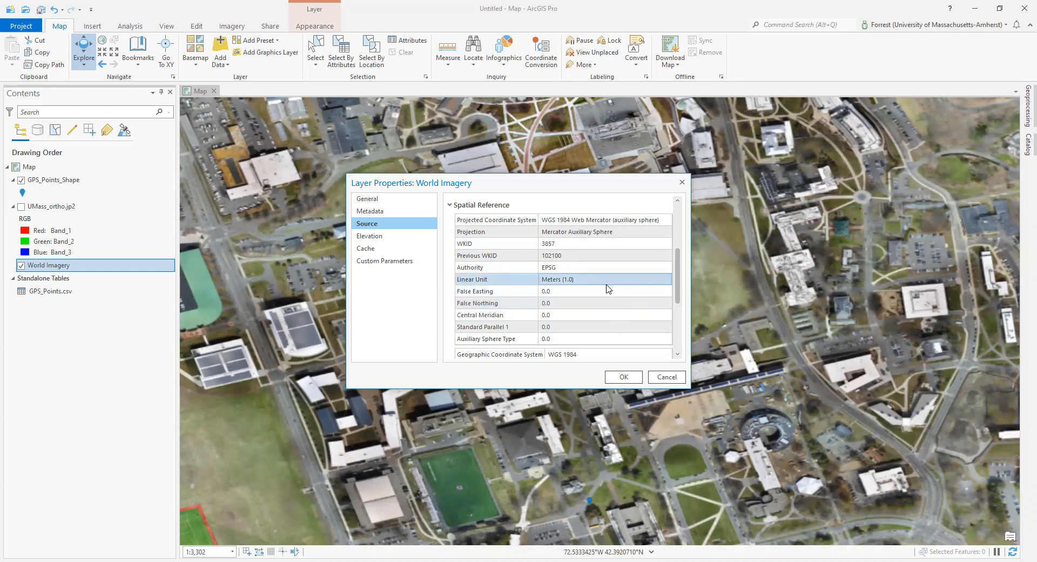
pyautogui.click(583, 267)
pyautogui.click(567, 231)
pyautogui.click(554, 220)
pyautogui.click(621, 243)
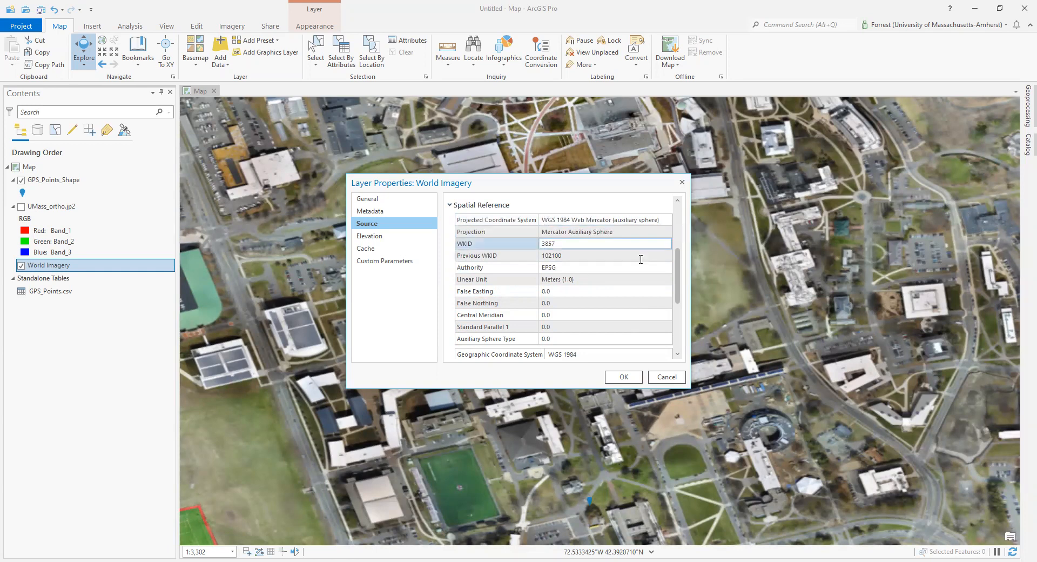
pyautogui.click(624, 377)
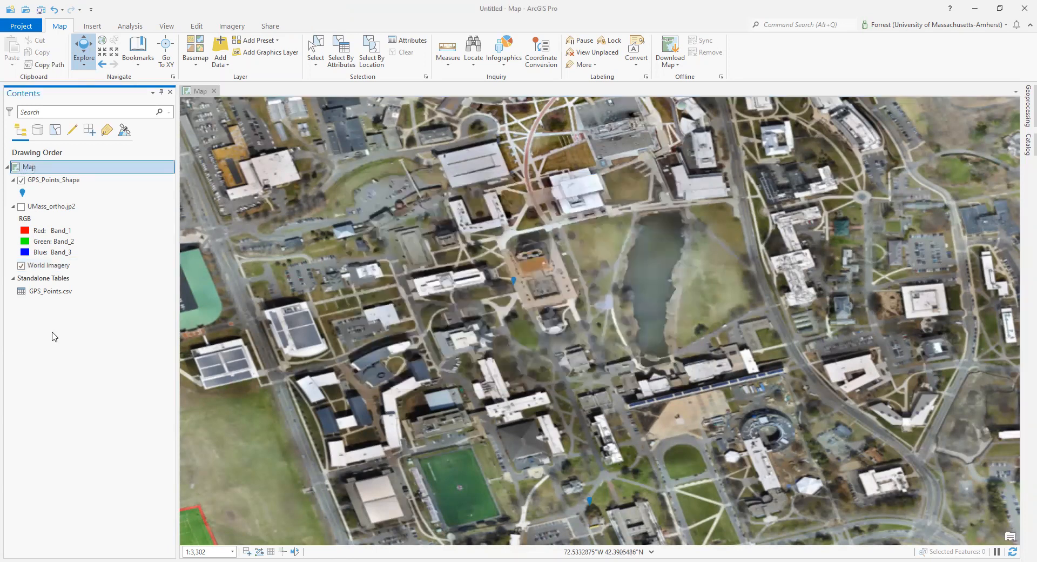
# Step: Set the map's coordinate system to WGS 1984 Web Mercator (auxiliary sphere), matching the World Imagery layer
pyautogui.rightClick(32, 167)
pyautogui.click(74, 405)
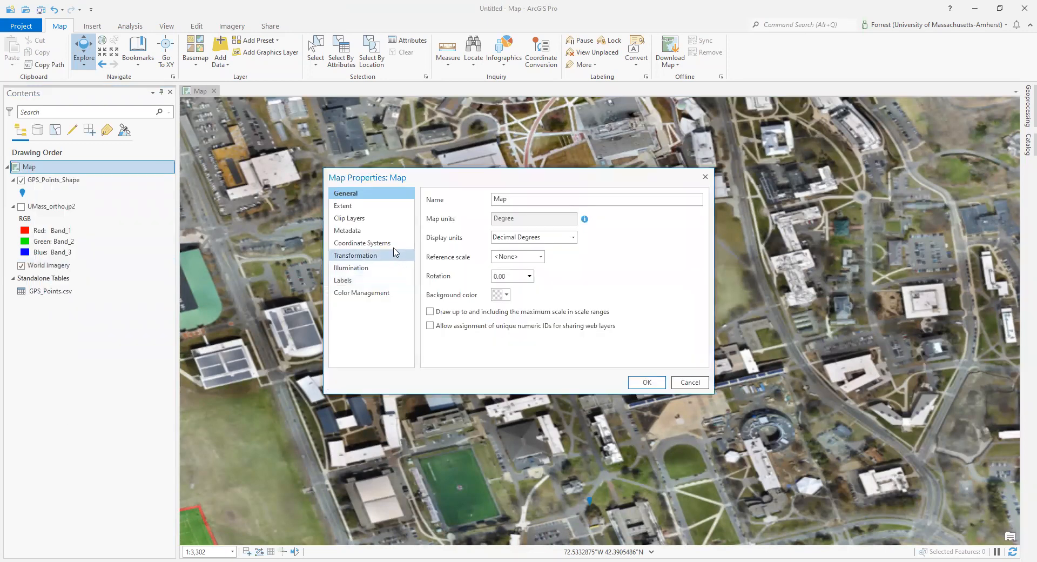
pyautogui.click(395, 246)
pyautogui.scroll(-1, 478, 318)
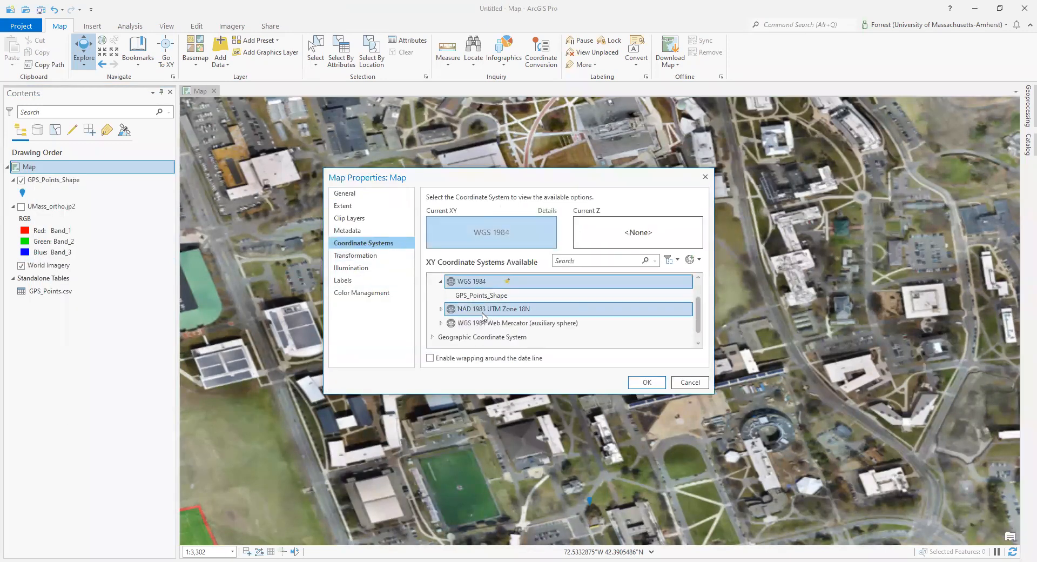
pyautogui.click(452, 324)
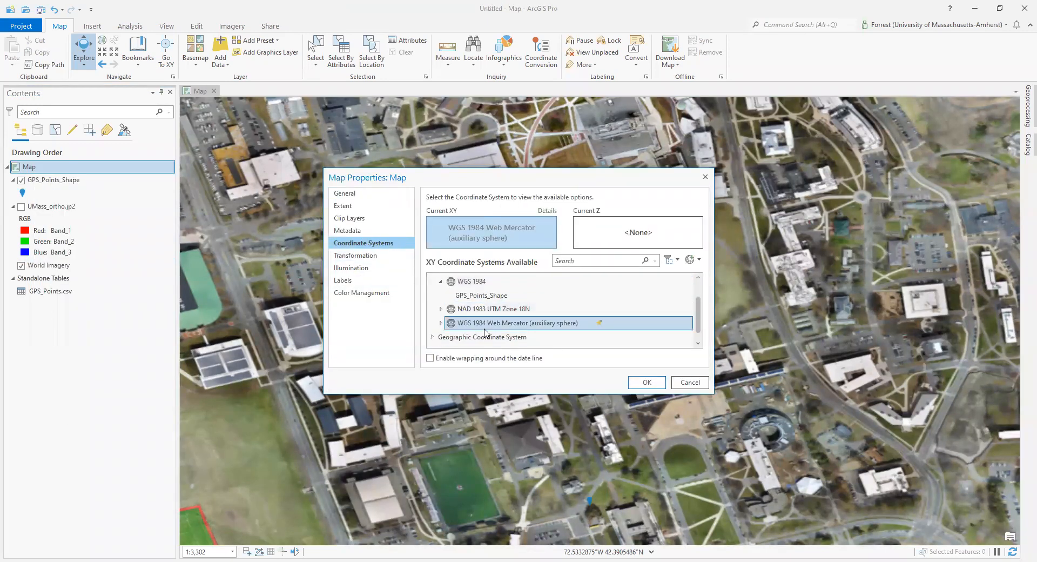
pyautogui.click(440, 323)
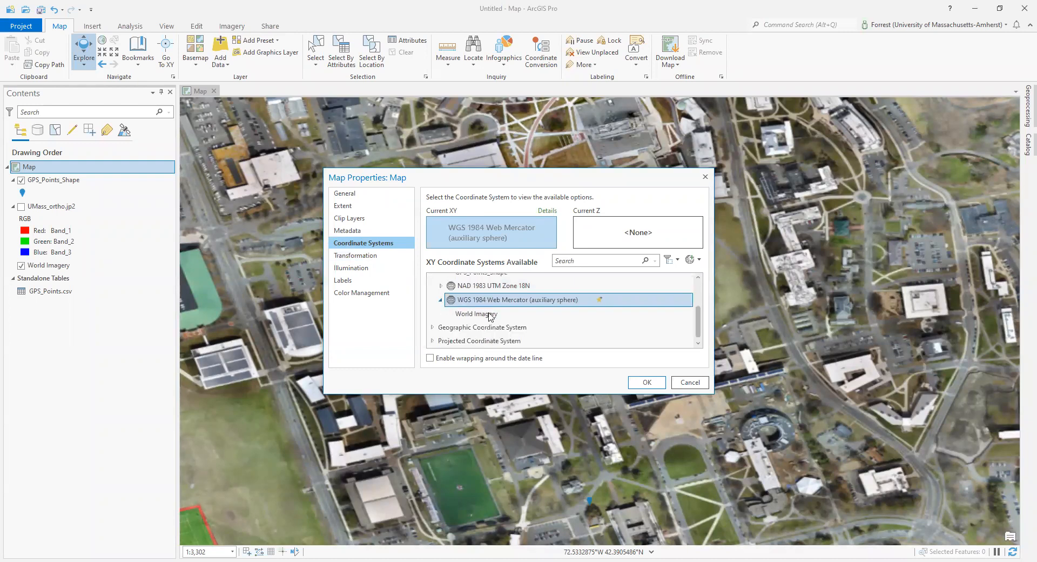
pyautogui.click(648, 382)
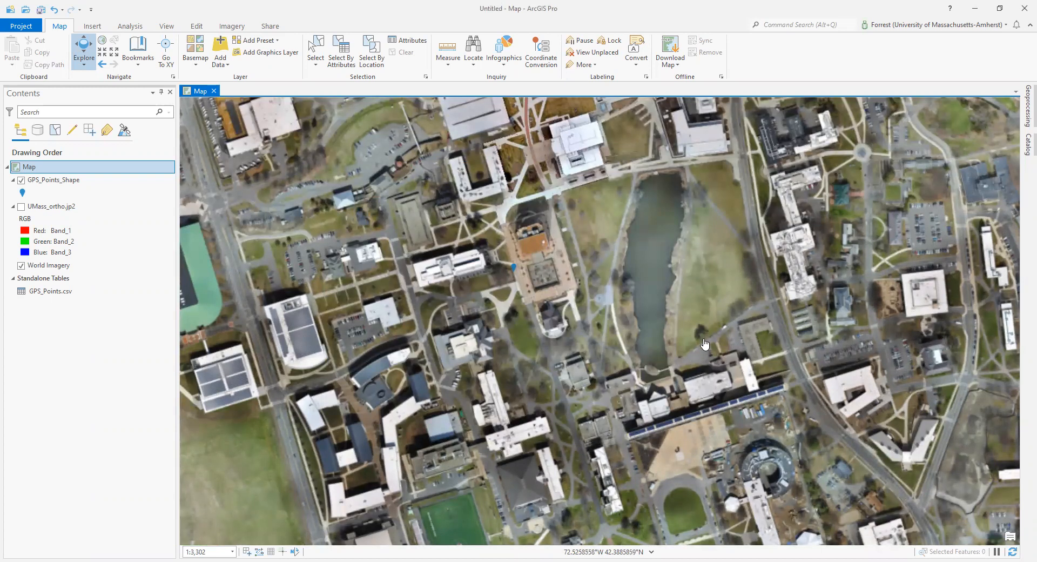
pyautogui.scroll(-3, 705, 341)
pyautogui.moveTo(705, 341); pyautogui.dragTo(695, 301)
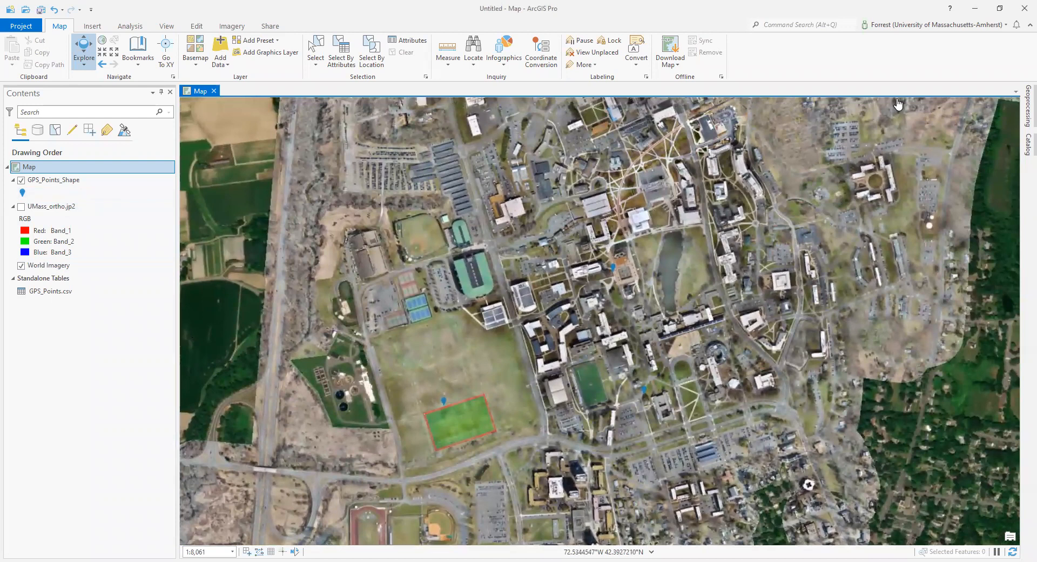
# Step: Assign WGS 1984 Web Mercator (auxiliary sphere) as the coordinate system of the new Campus_Buildings polygon shapefile and create it
pyautogui.click(1023, 112)
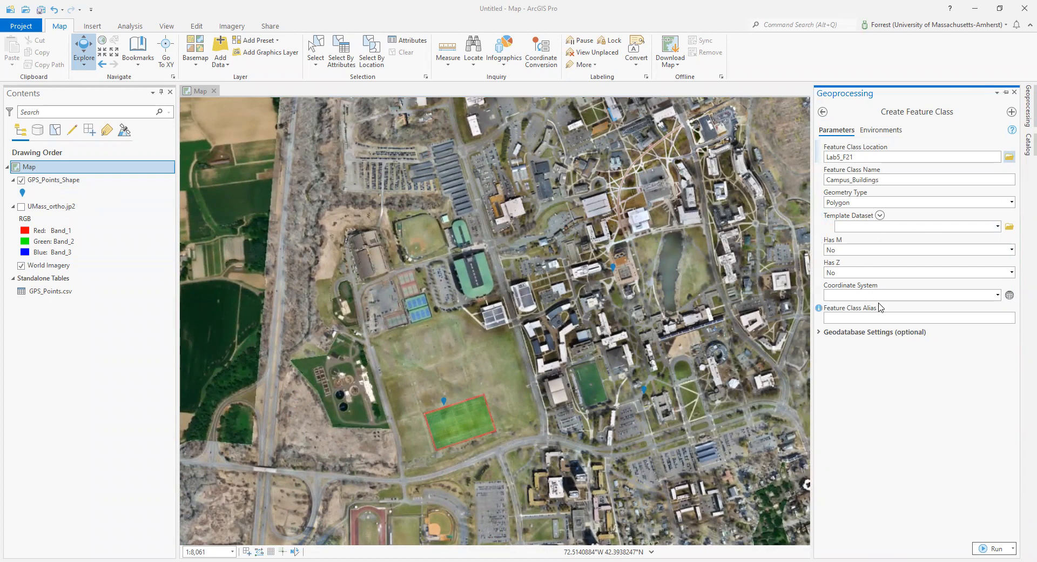
pyautogui.click(1009, 295)
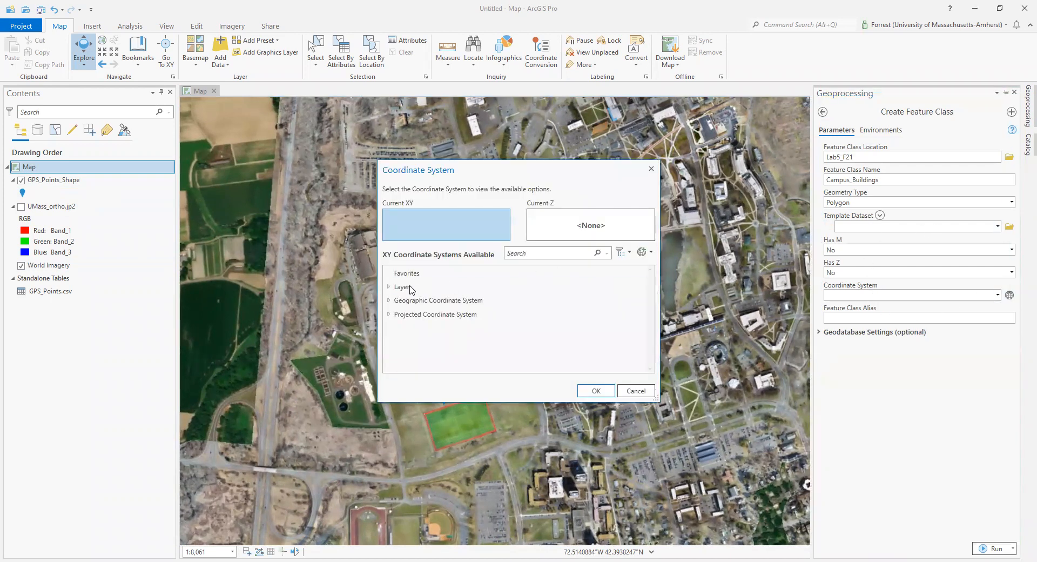
pyautogui.click(387, 286)
pyautogui.click(433, 328)
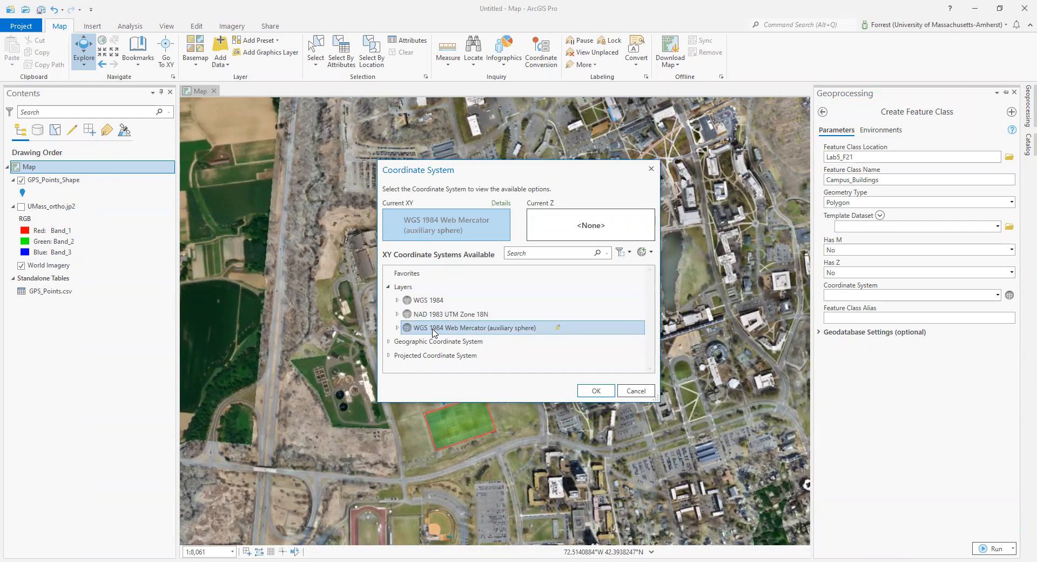
pyautogui.click(594, 391)
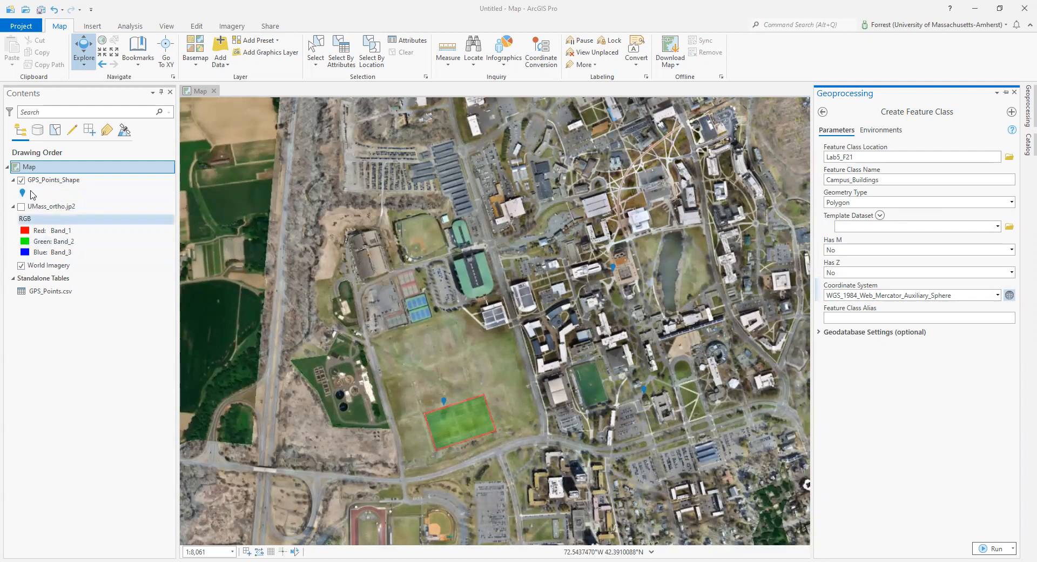
pyautogui.click(994, 548)
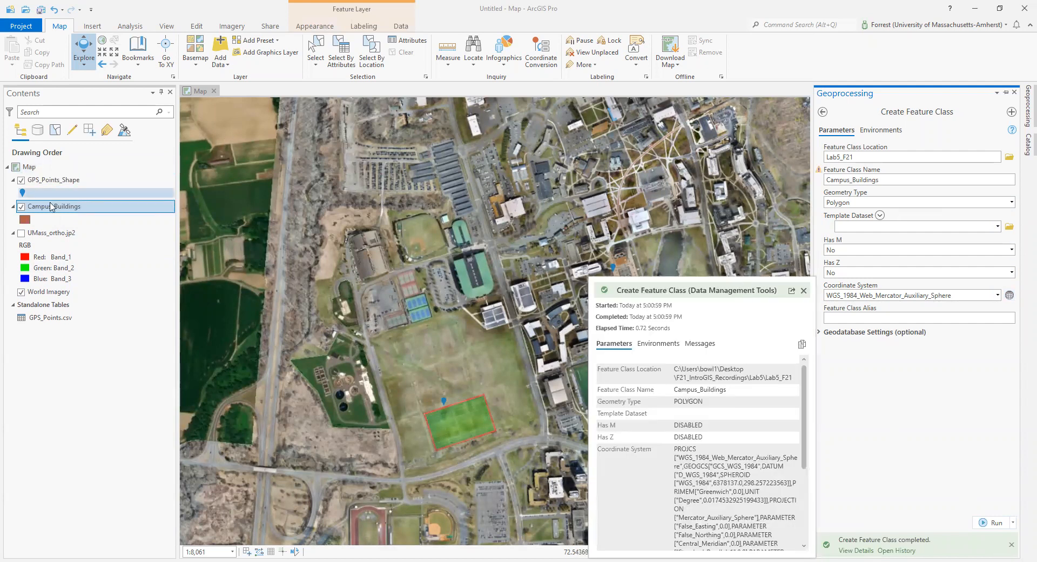
# Step: Close the Geoprocessing pane and bring it back
pyautogui.click(1014, 93)
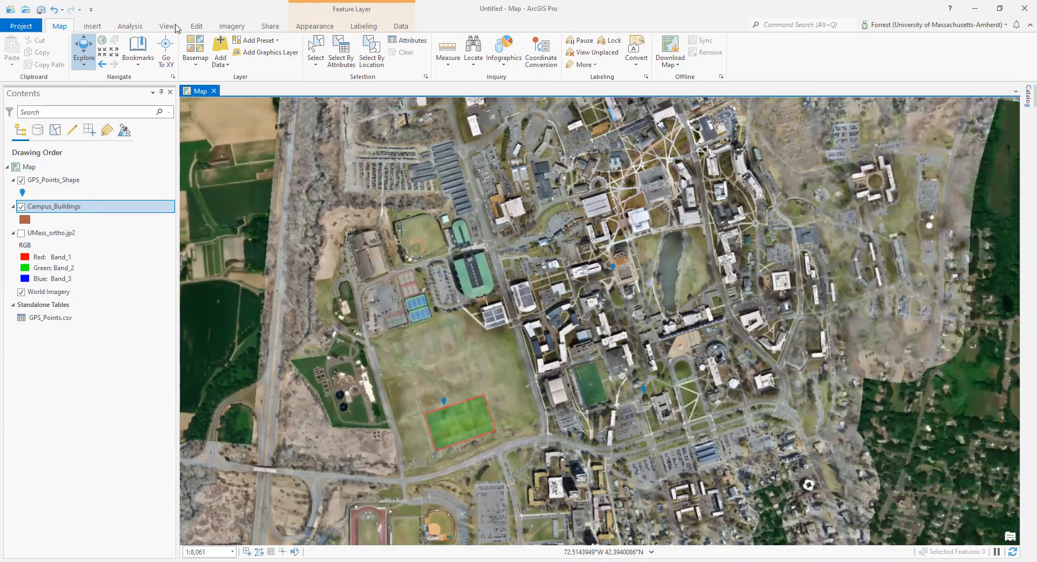
pyautogui.click(132, 27)
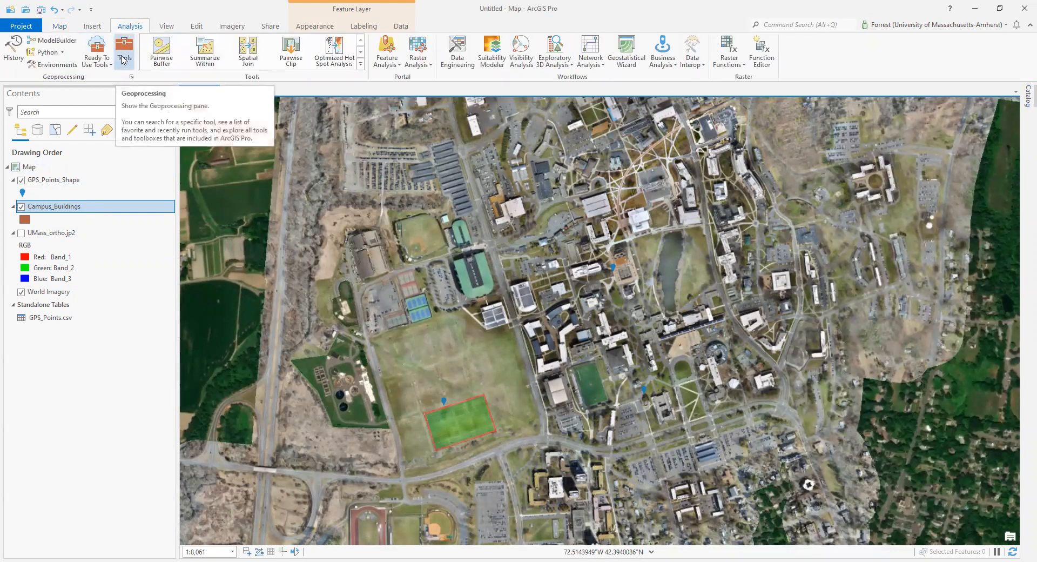
pyautogui.click(124, 59)
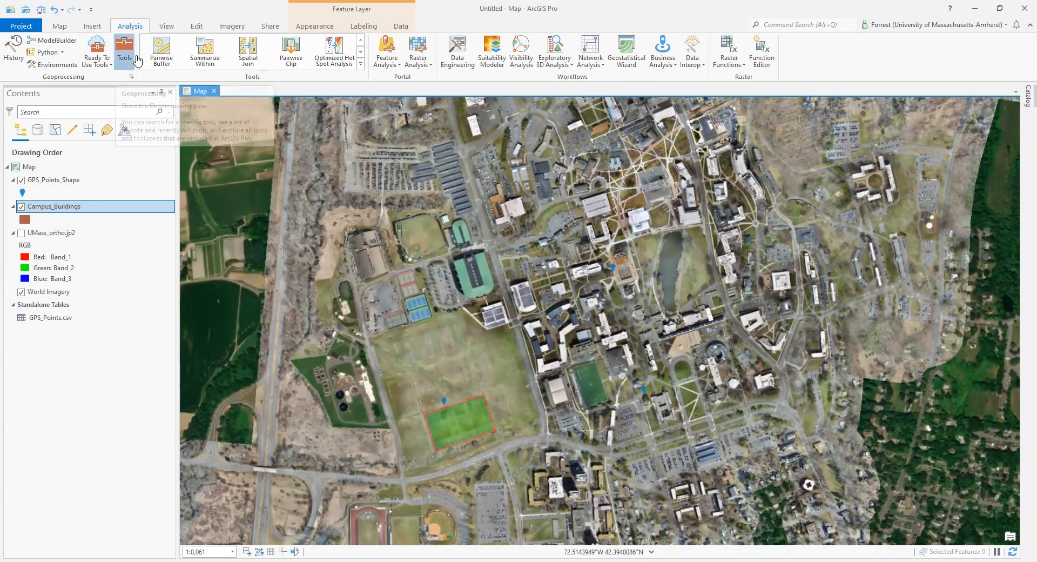
# Step: Inspect the attribute table of the Campus_Buildings layer and close it
pyautogui.click(60, 208)
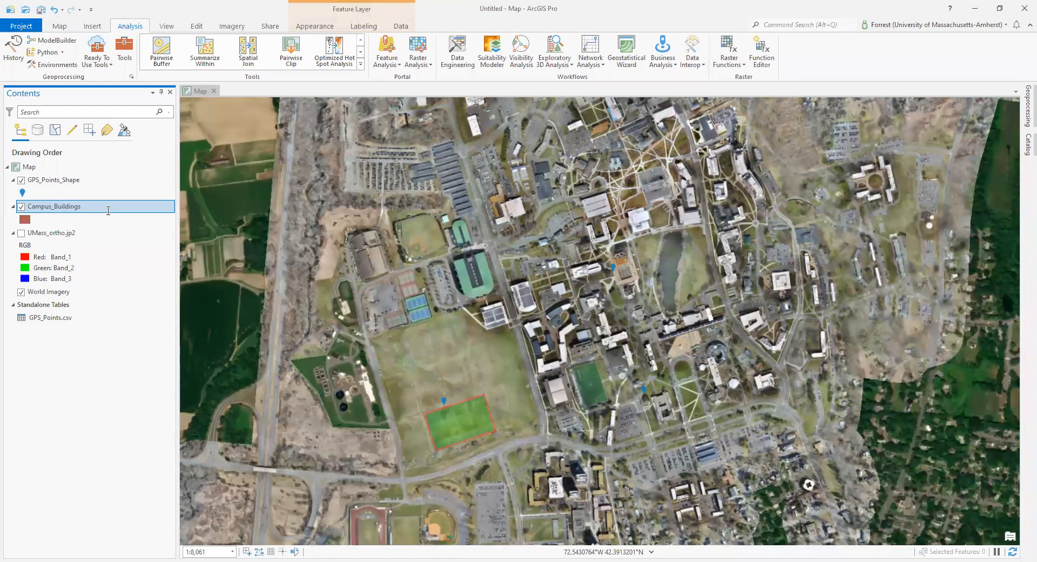
pyautogui.rightClick(108, 210)
pyautogui.click(138, 250)
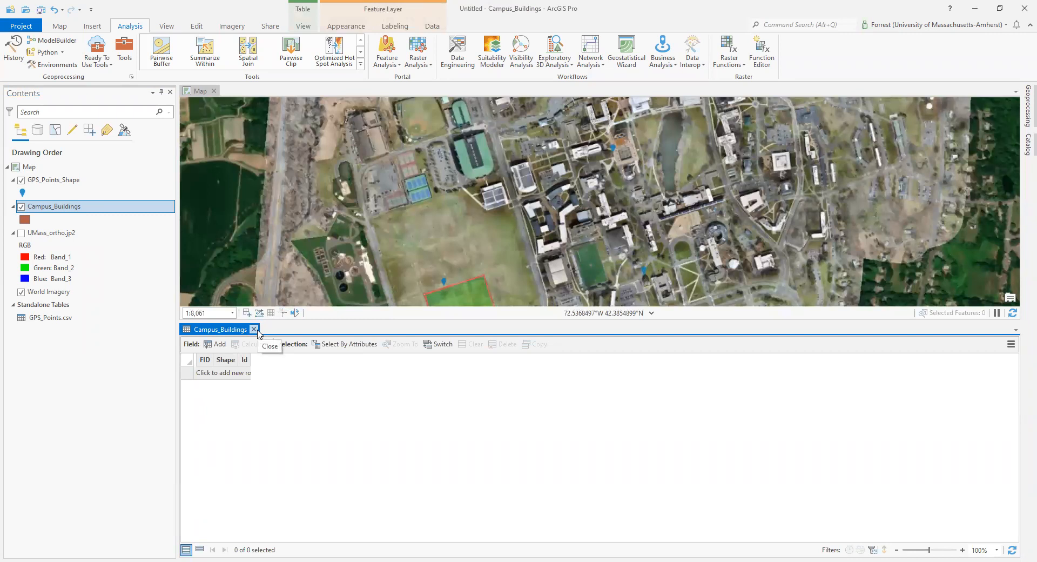
pyautogui.click(254, 330)
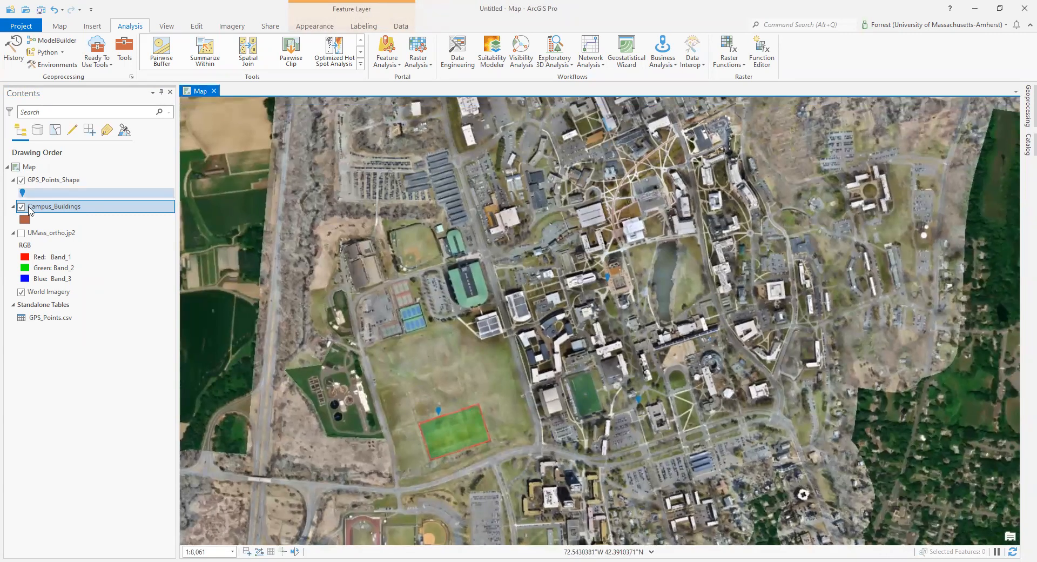
# Step: Start creating features in the Campus_Buildings layer over the campus buildings northwest of the pond, using its polygon template
pyautogui.moveTo(524, 183); pyautogui.dragTo(470, 292)
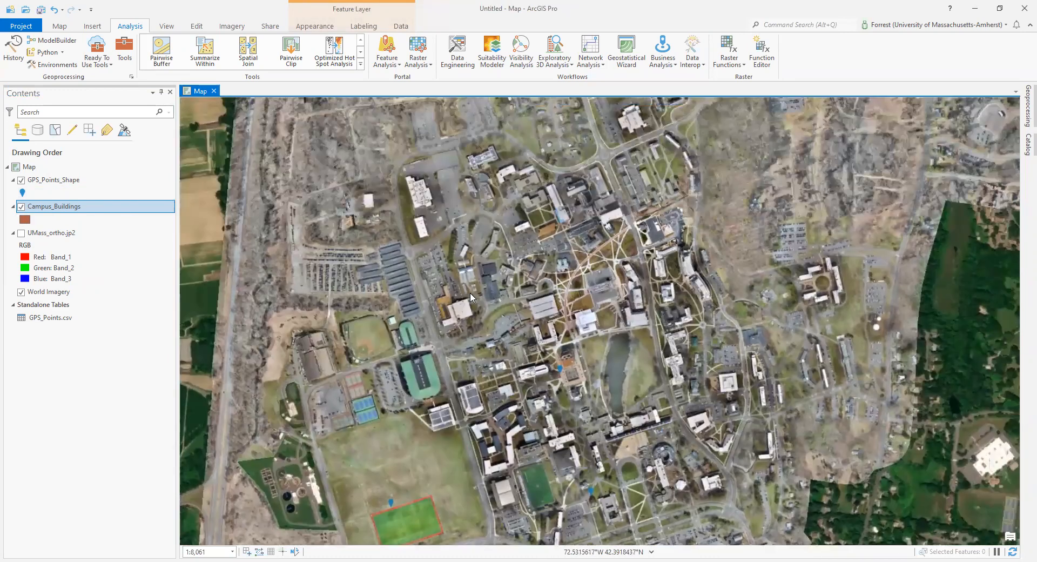
pyautogui.scroll(6, 498, 285)
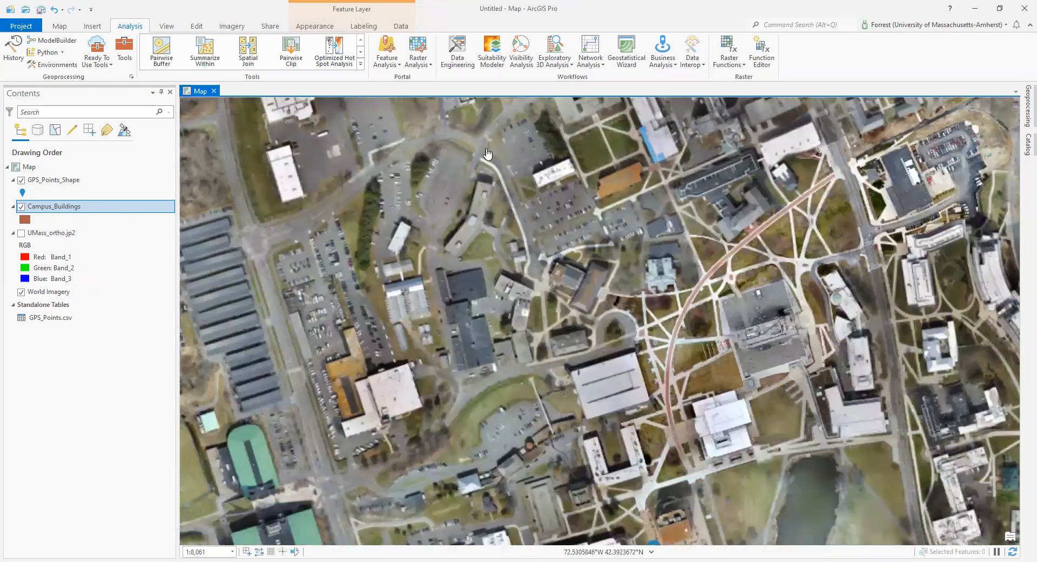
pyautogui.scroll(-1, 535, 275)
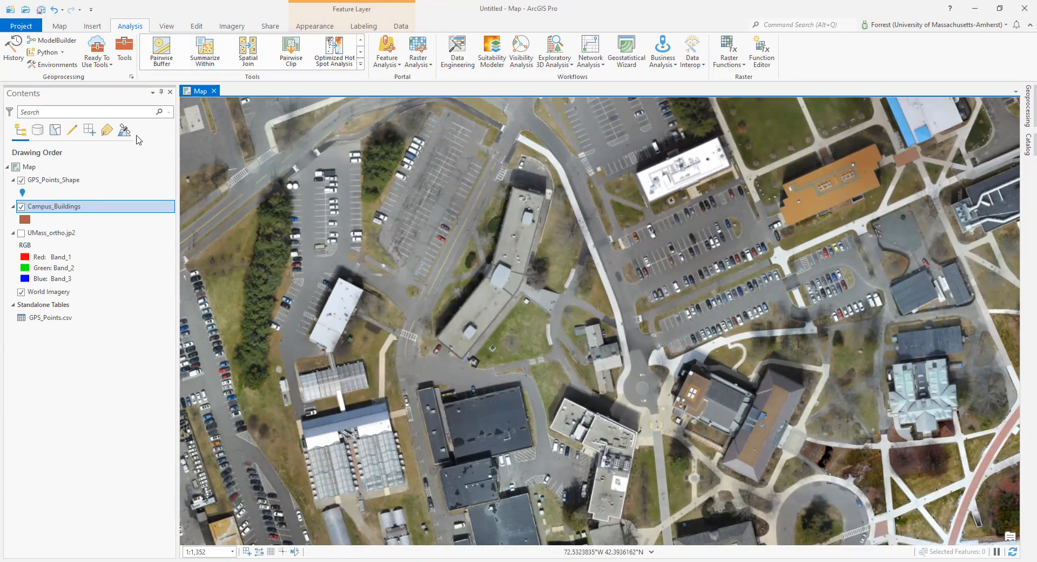
pyautogui.click(197, 27)
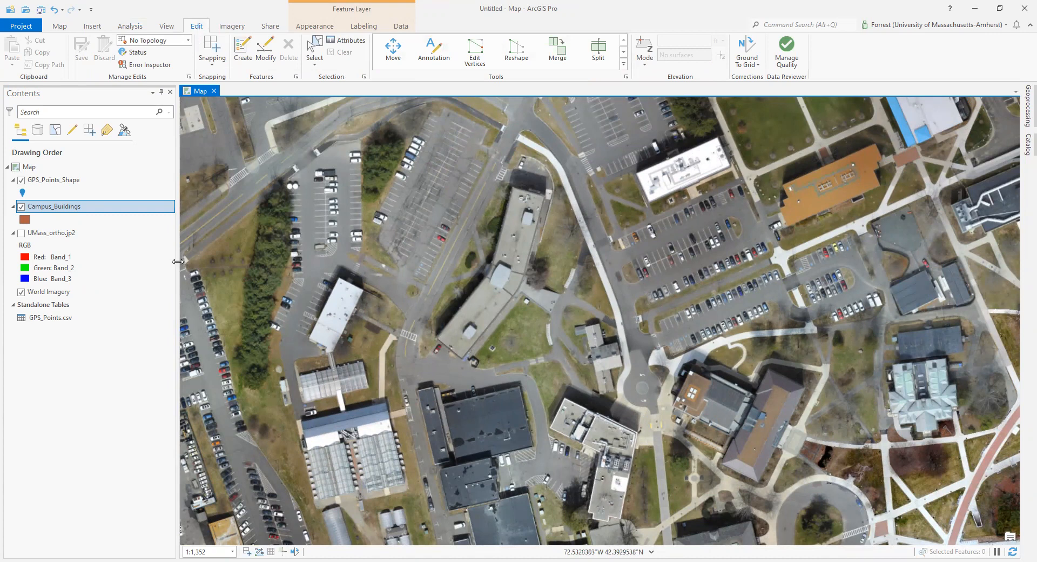
pyautogui.click(101, 210)
pyautogui.rightClick(102, 213)
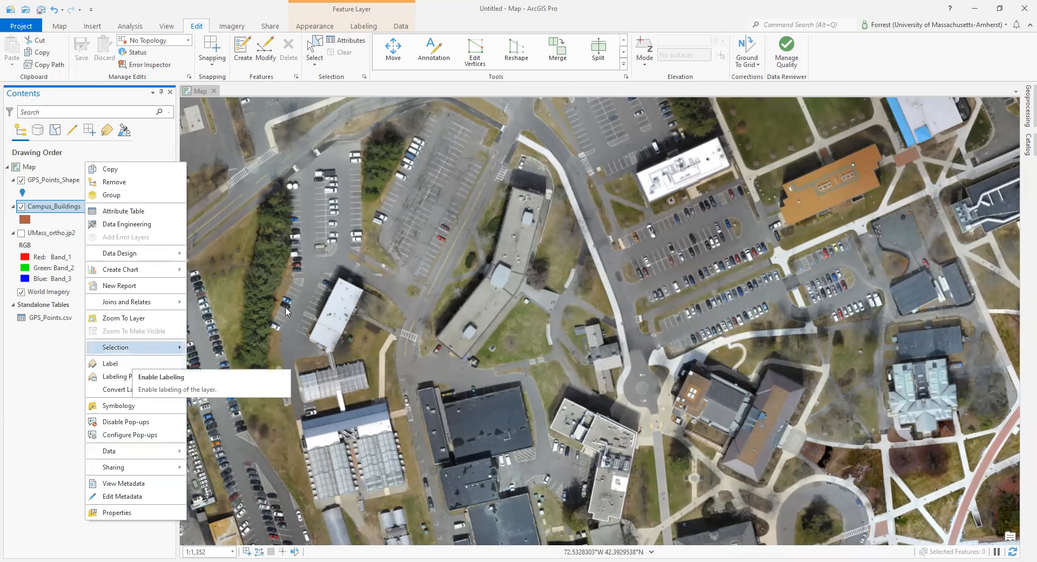
pyautogui.click(54, 350)
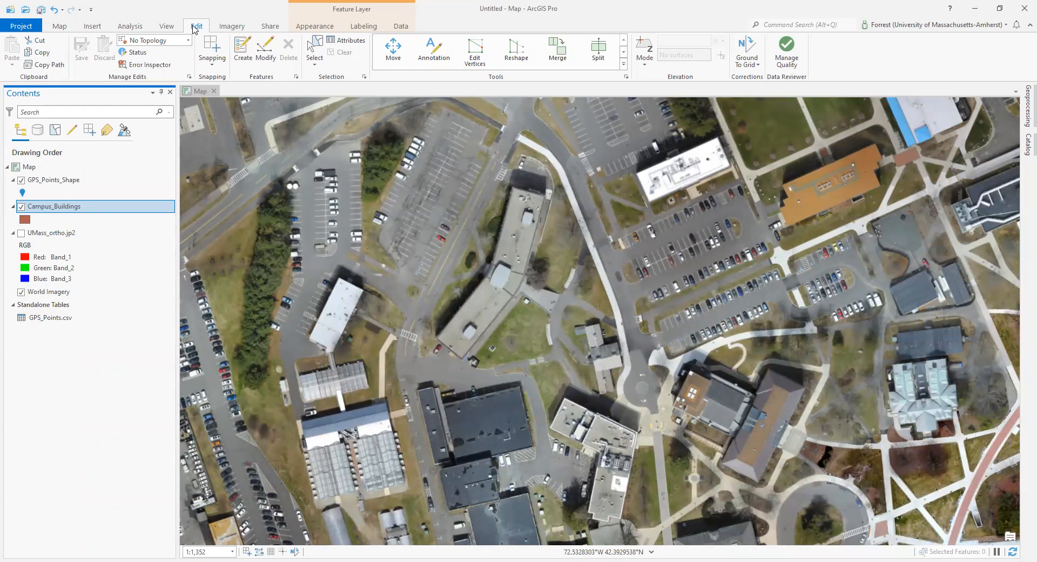
pyautogui.click(65, 208)
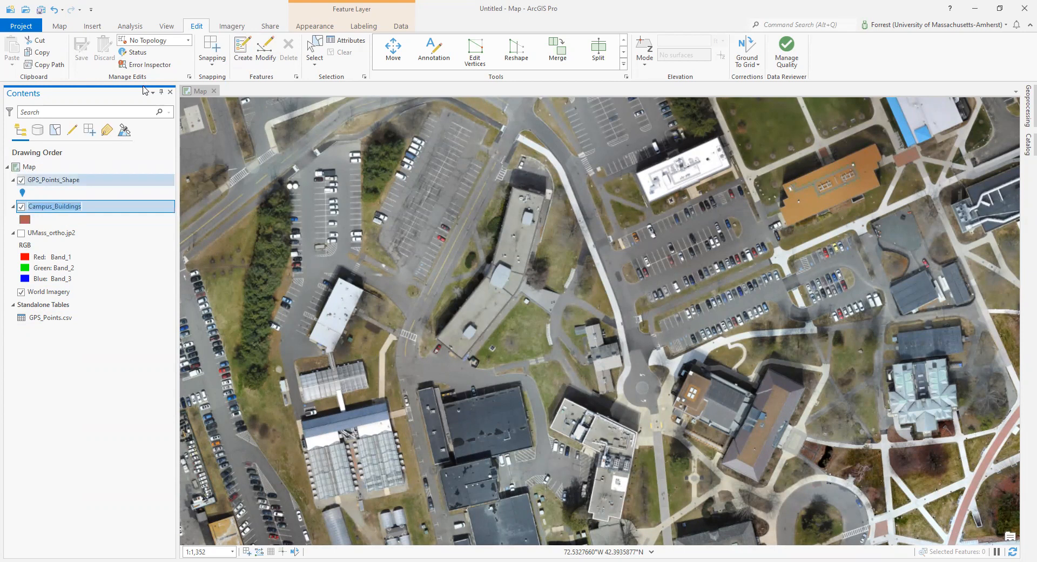
pyautogui.click(240, 63)
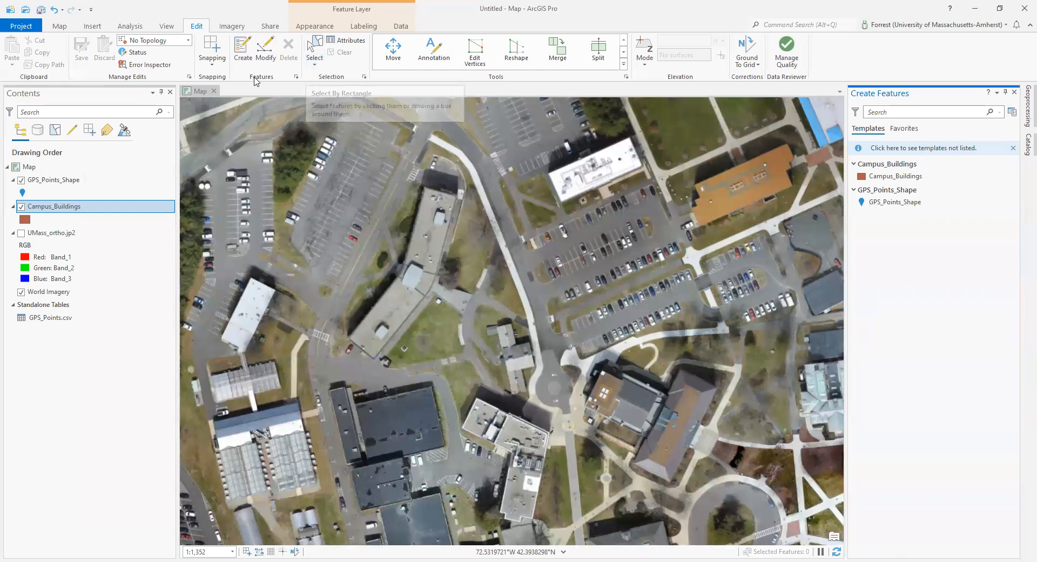
pyautogui.click(894, 177)
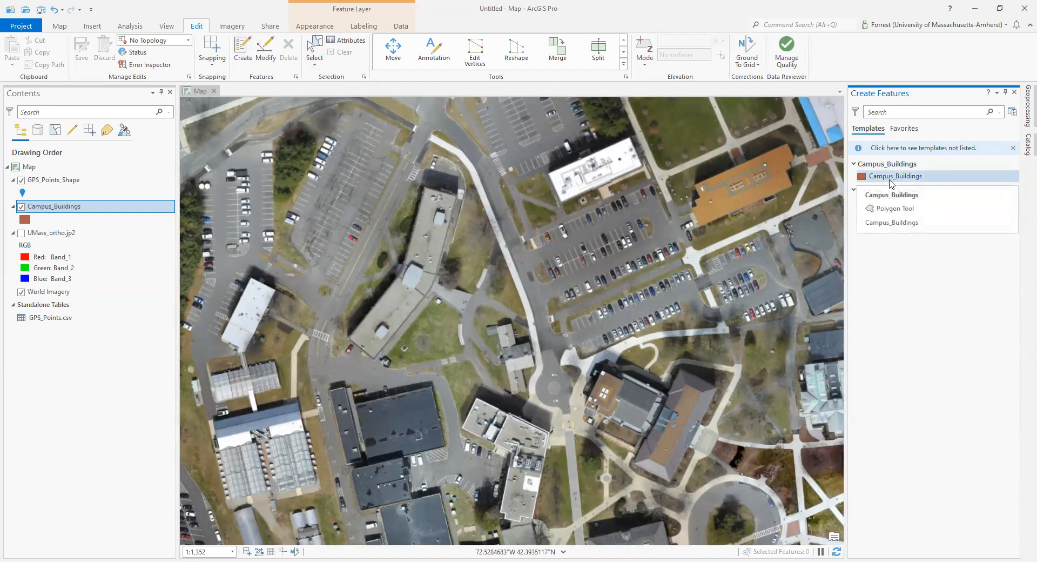
pyautogui.click(891, 178)
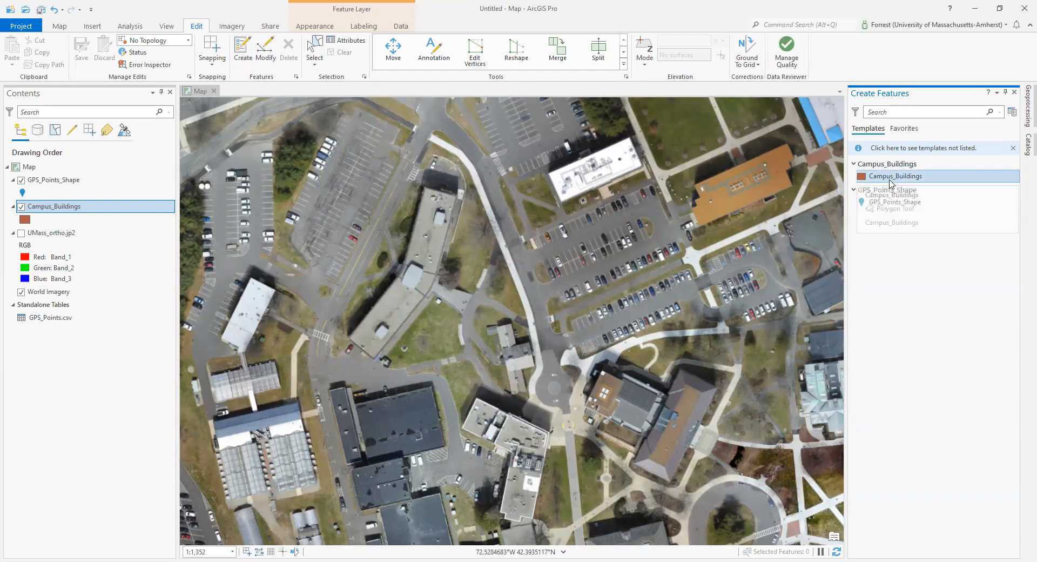
# Step: Digitize the long bent building west of the curved road as a Campus_Buildings polygon with the Polygon tool, following its roof outline
pyautogui.click(898, 182)
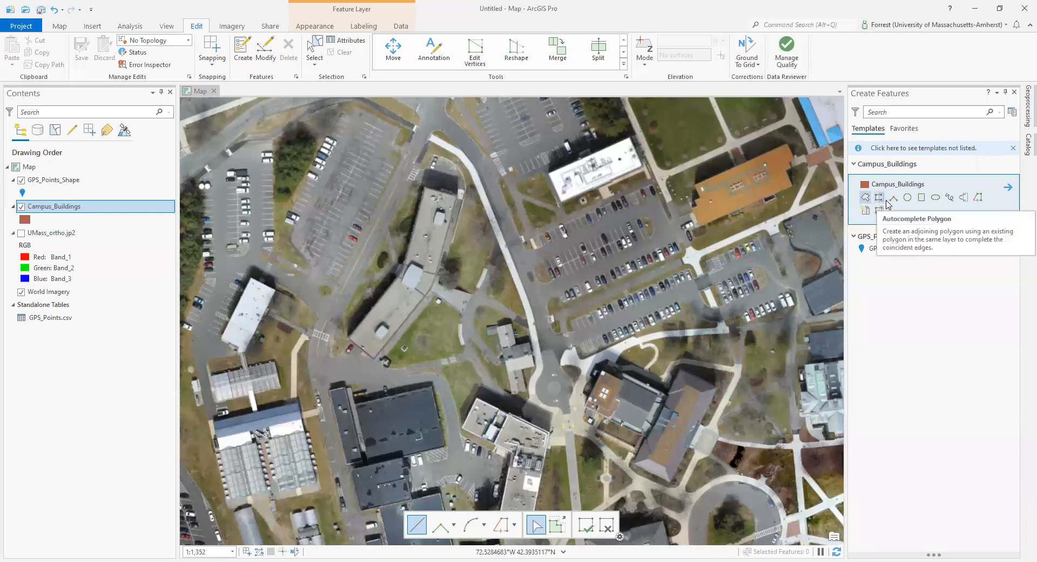
pyautogui.click(864, 203)
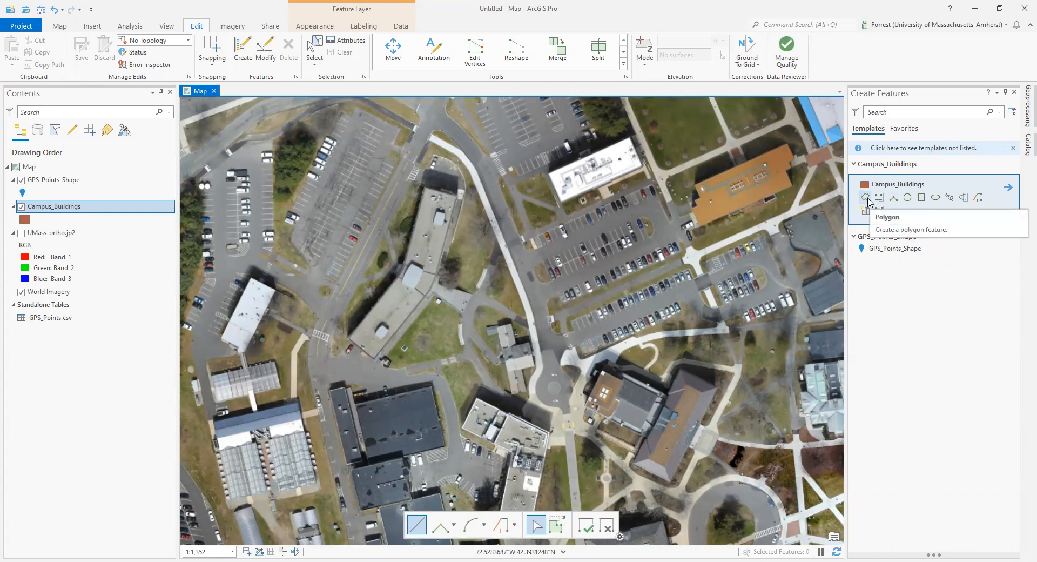
pyautogui.click(866, 200)
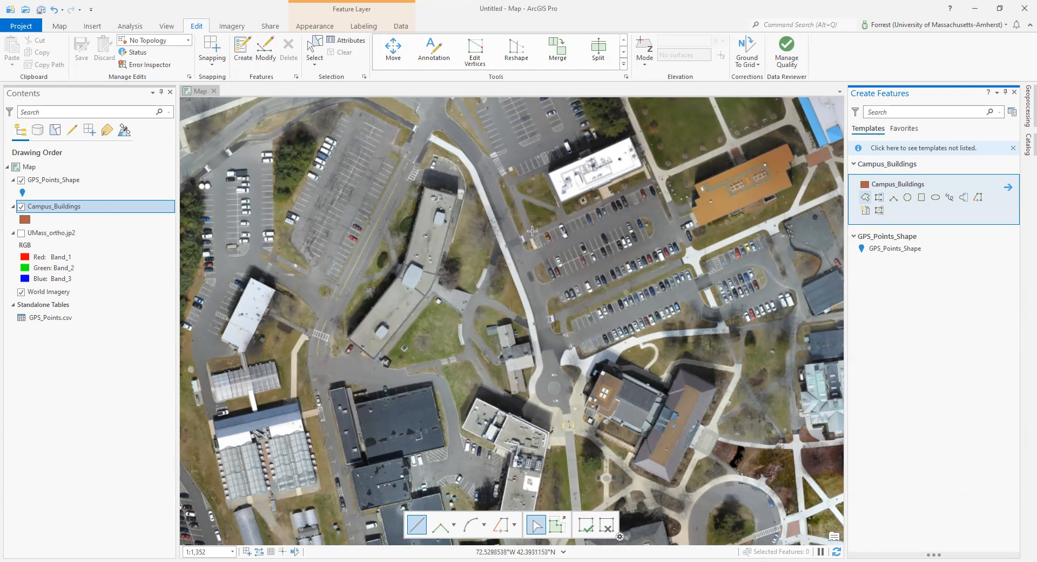
pyautogui.scroll(4, 351, 237)
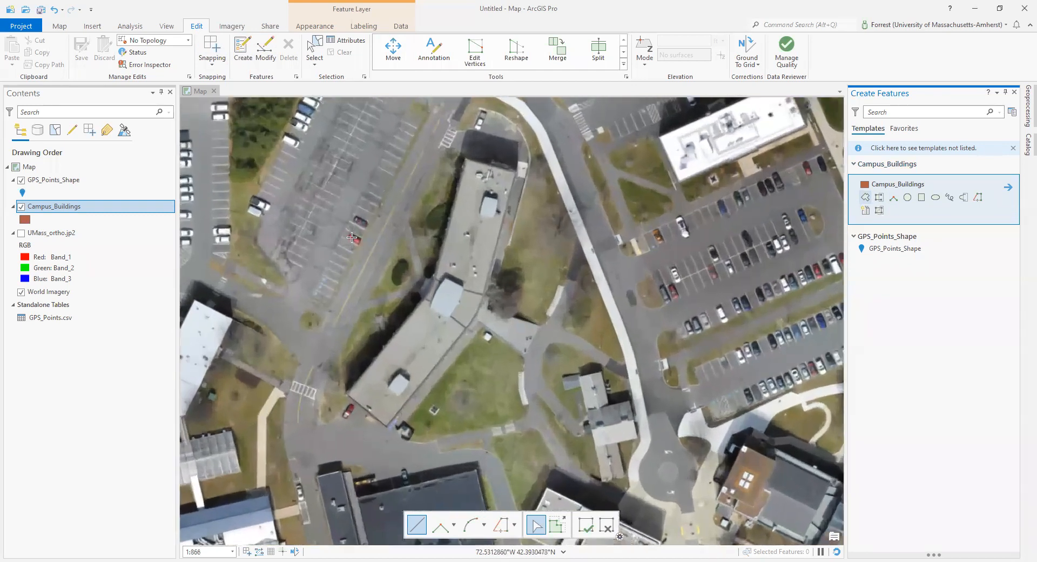
pyautogui.scroll(-2, 352, 237)
pyautogui.click(516, 171)
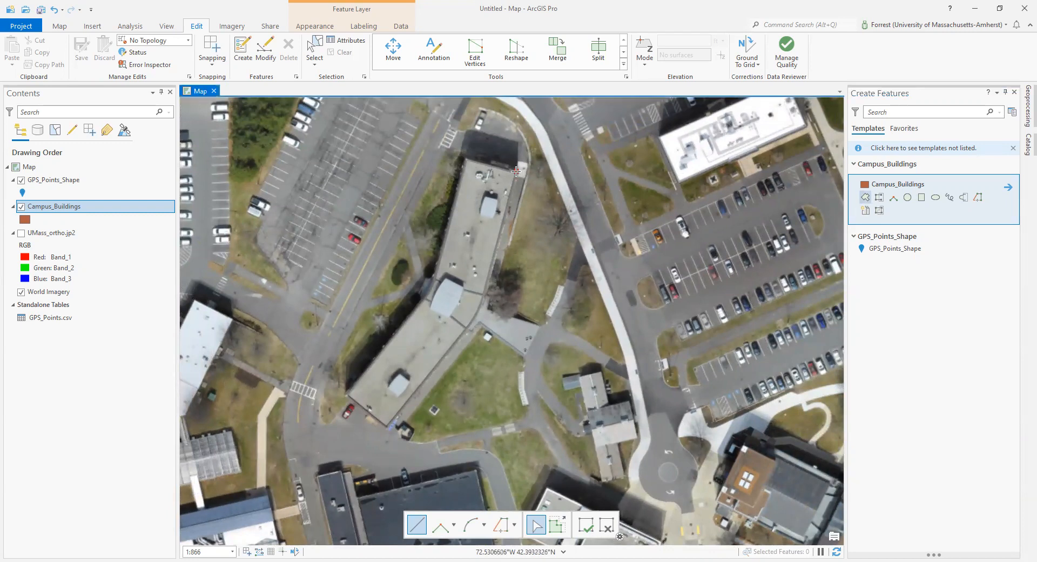
pyautogui.click(463, 158)
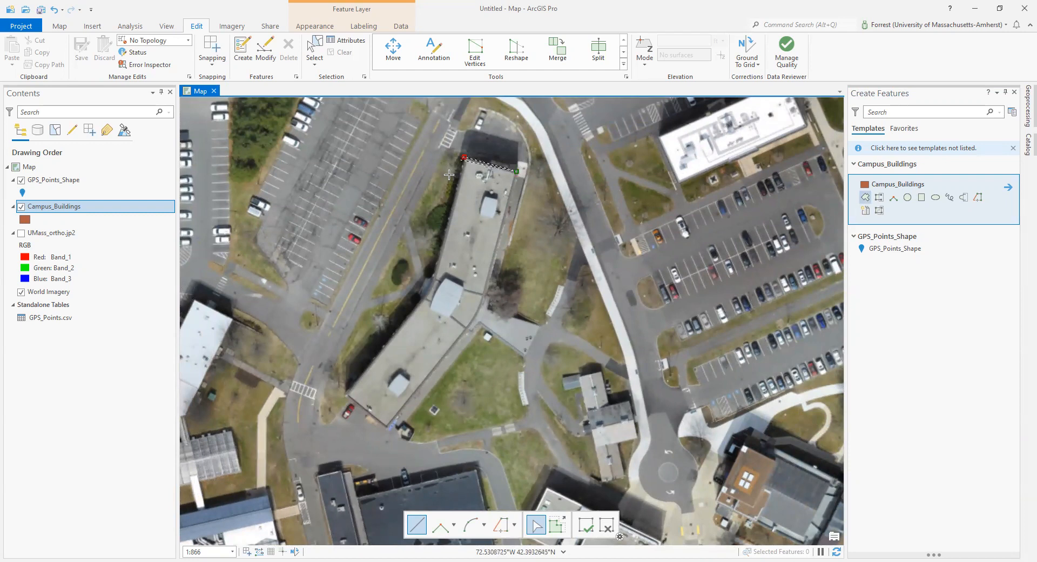
pyautogui.click(432, 278)
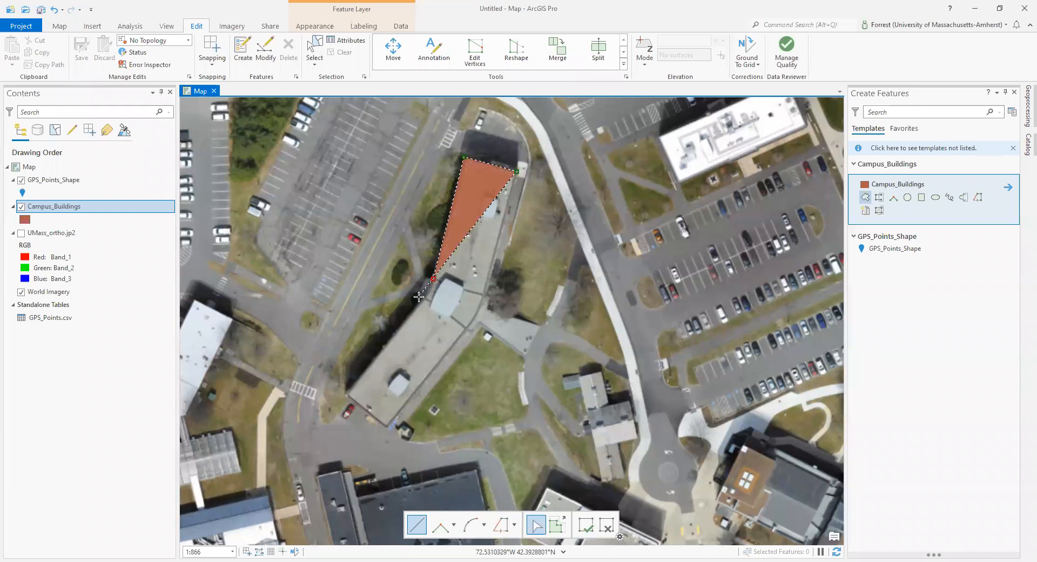
pyautogui.click(424, 296)
pyautogui.click(346, 395)
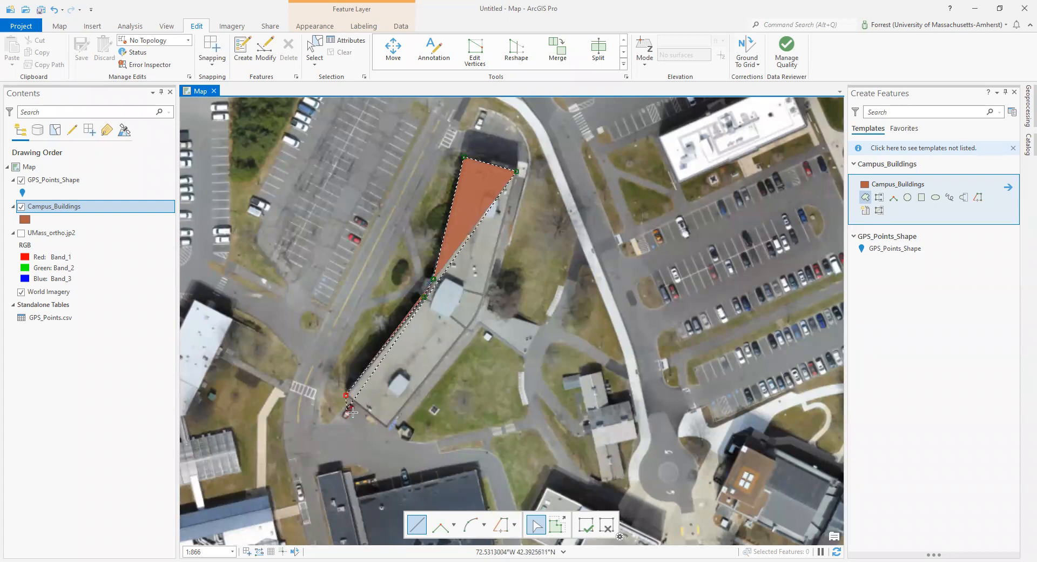
pyautogui.click(388, 428)
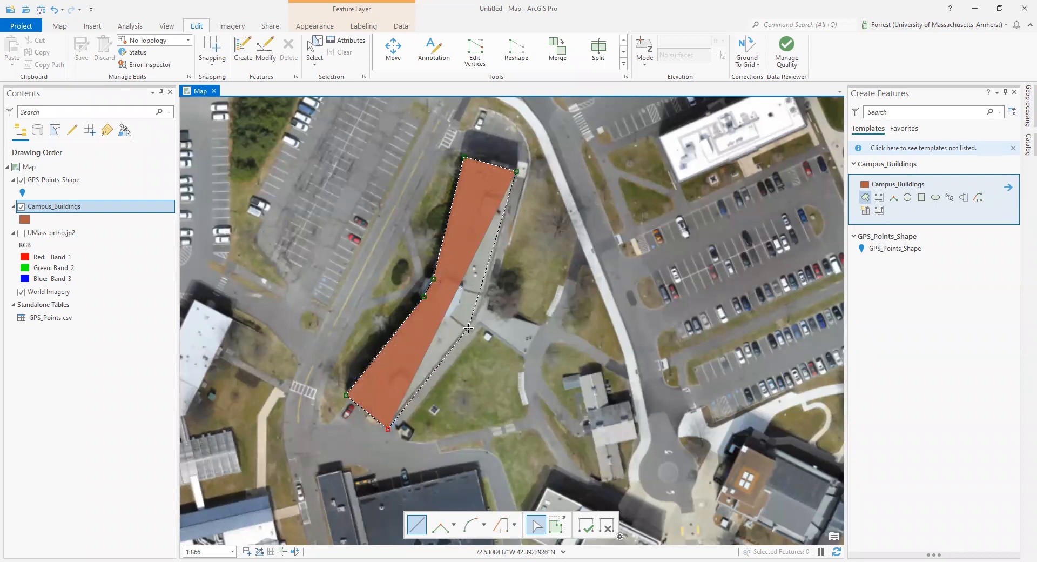
pyautogui.click(469, 327)
pyautogui.click(479, 312)
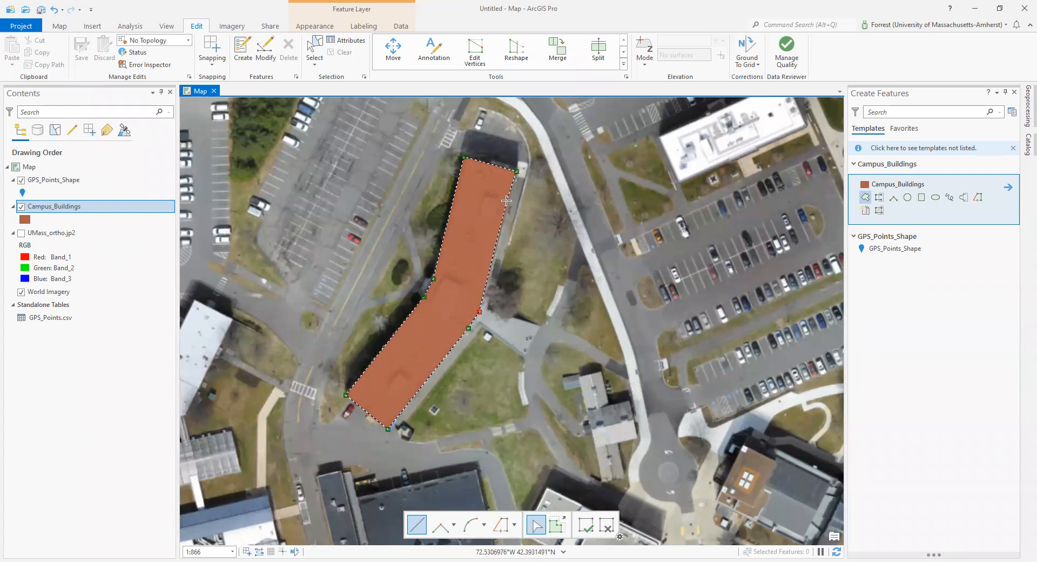
pyautogui.scroll(5, 498, 241)
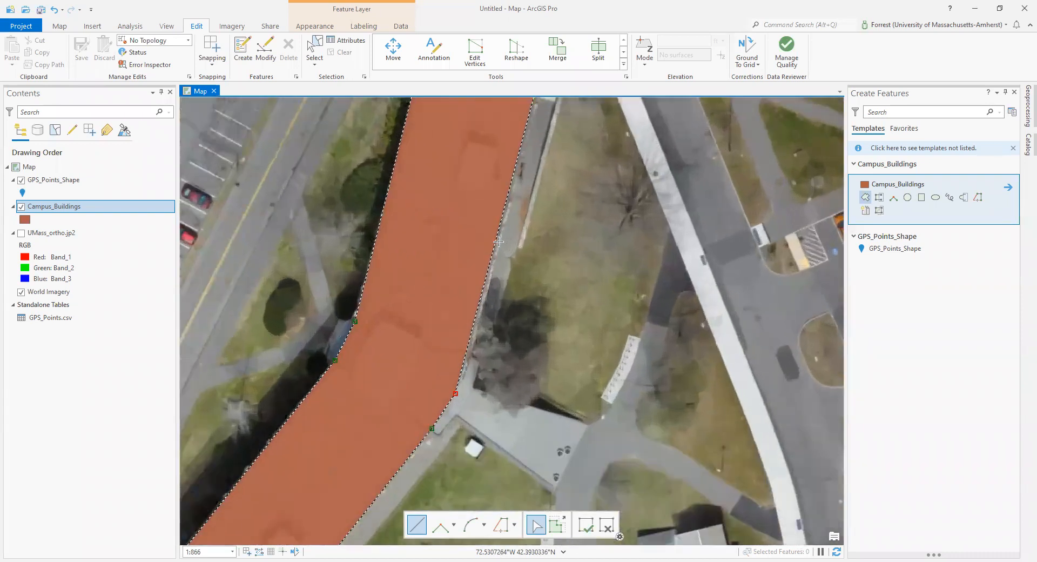
pyautogui.scroll(-5, 498, 242)
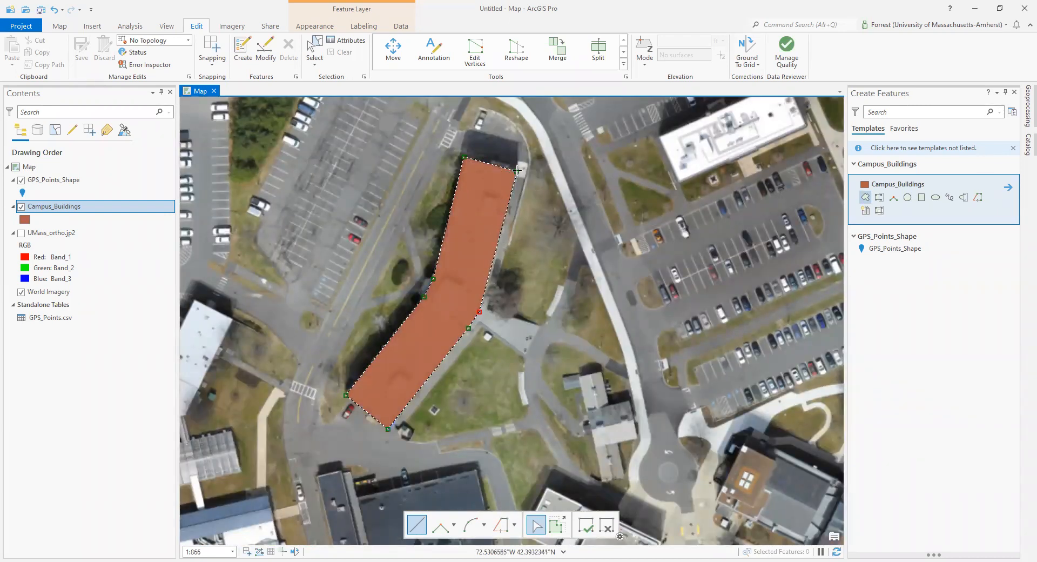
pyautogui.doubleClick(515, 171)
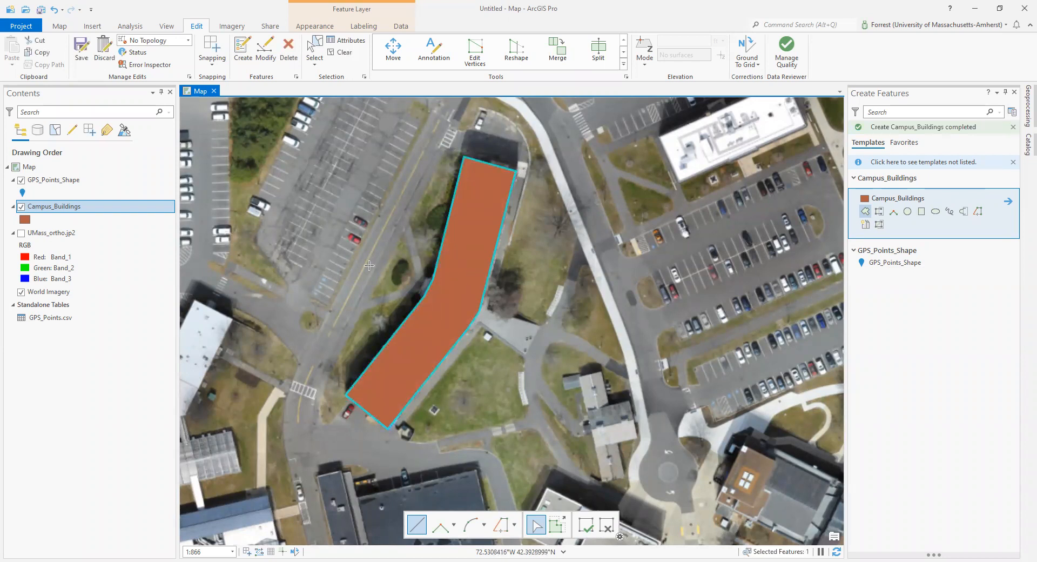
# Step: Check the attribute table of the Campus_Buildings layer for the new polygon's record and close it
pyautogui.click(70, 209)
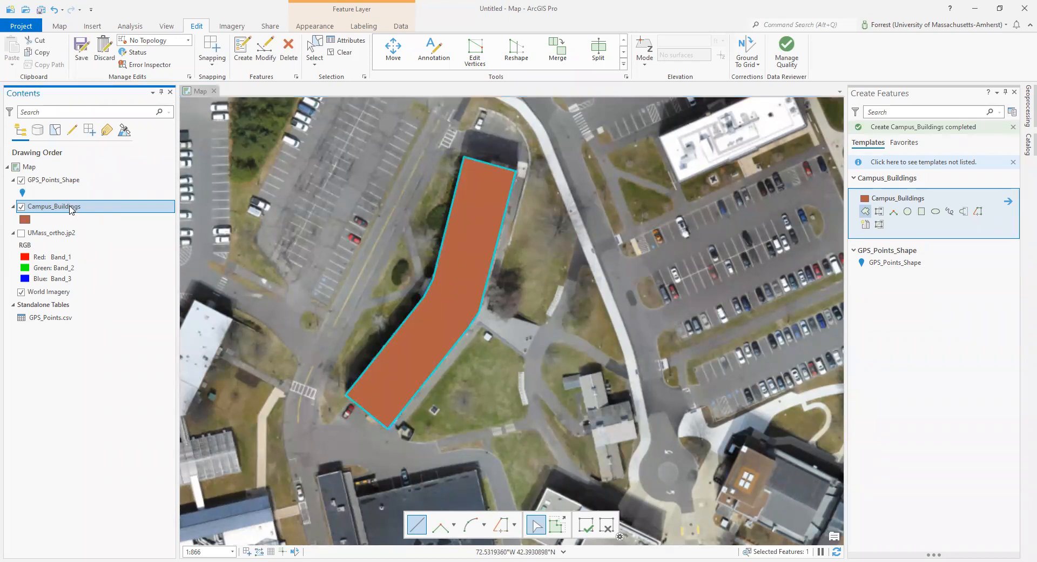
pyautogui.rightClick(70, 209)
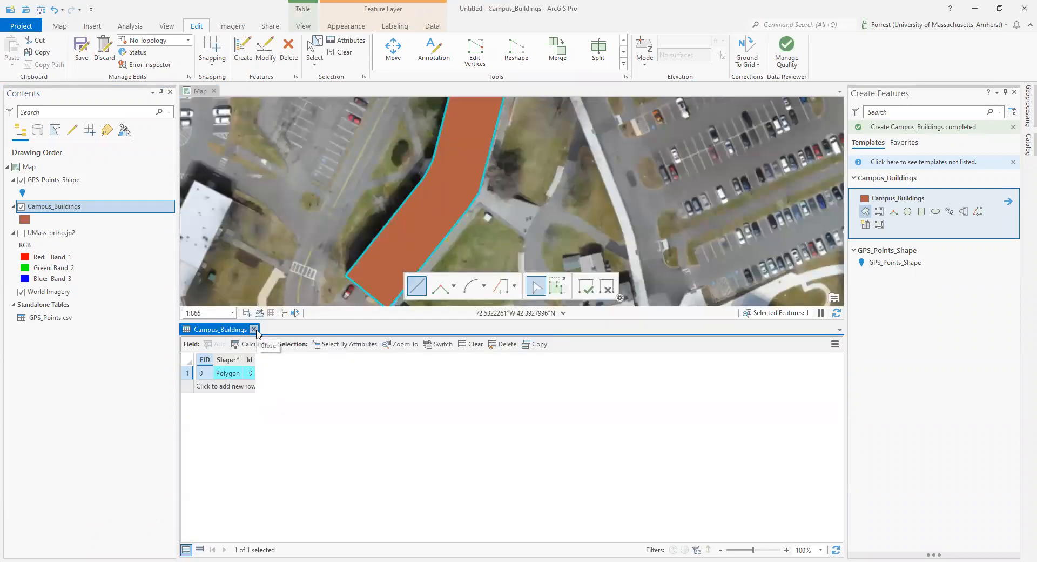
pyautogui.click(254, 330)
# Step: Digitize the rectangular building southwest of the tree-centred turnaround loop as a four-cornered Campus_Buildings polygon
pyautogui.scroll(-4, 511, 321)
pyautogui.moveTo(505, 375); pyautogui.dragTo(463, 291)
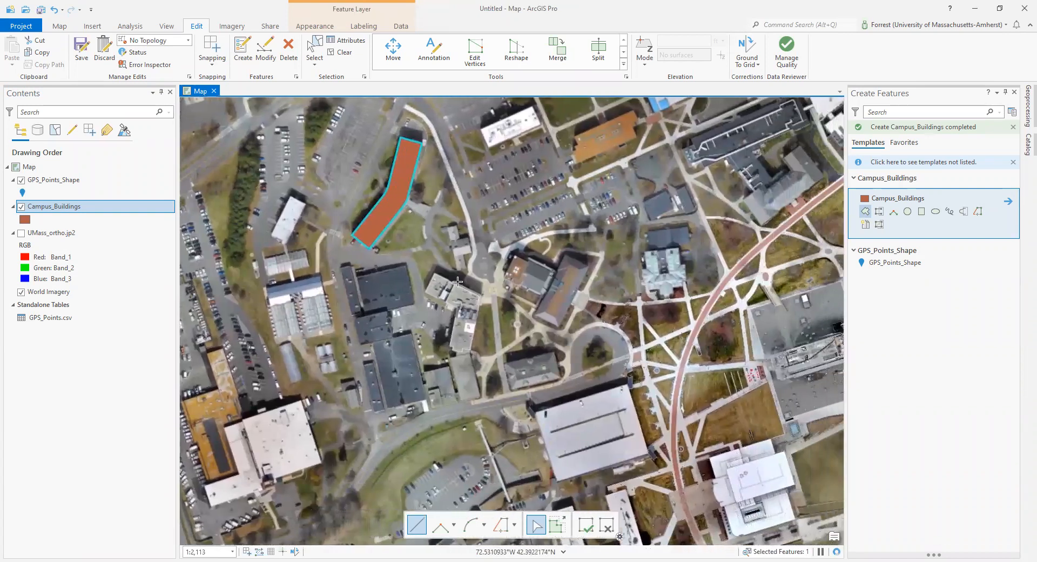
pyautogui.scroll(3, 478, 317)
pyautogui.scroll(-2, 478, 317)
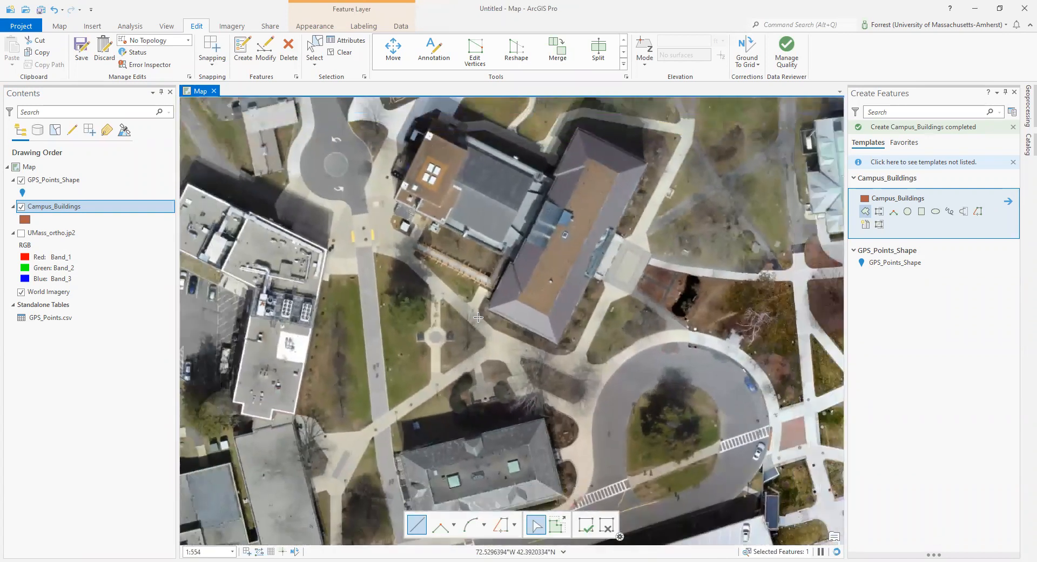
pyautogui.scroll(4, 465, 371)
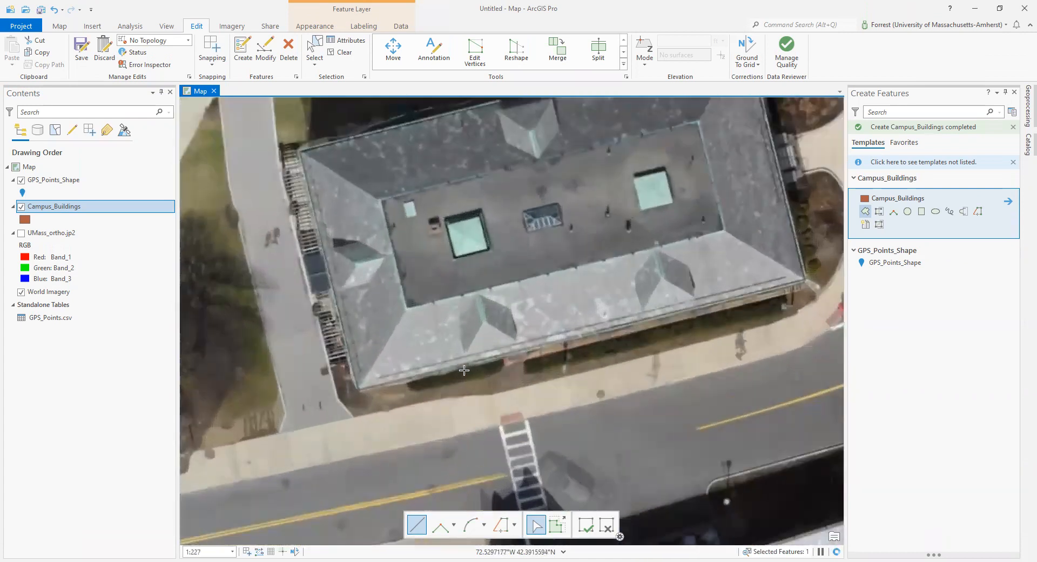
pyautogui.scroll(-2, 466, 372)
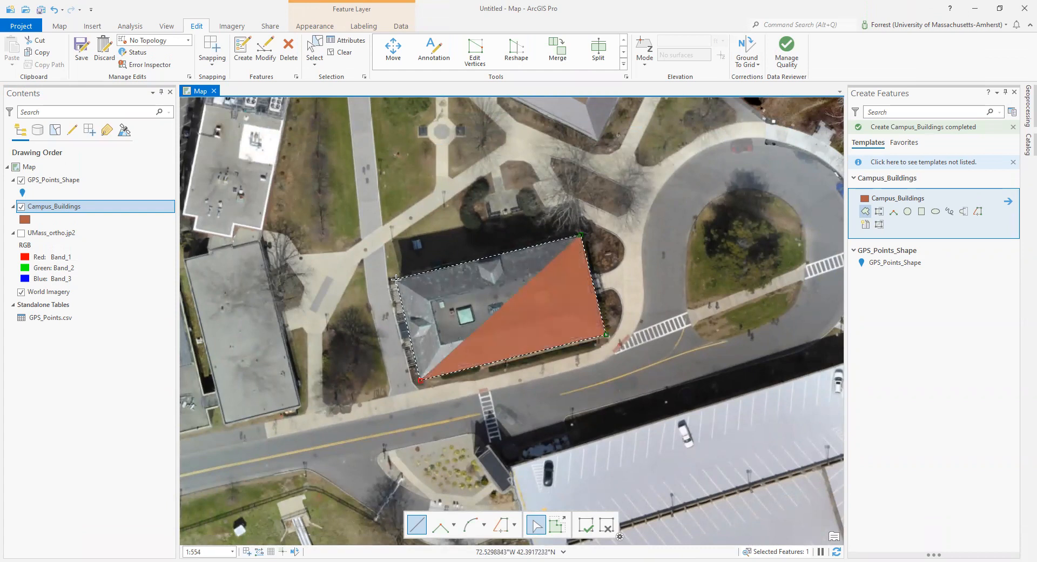
pyautogui.press('Up')
pyautogui.press('Left')
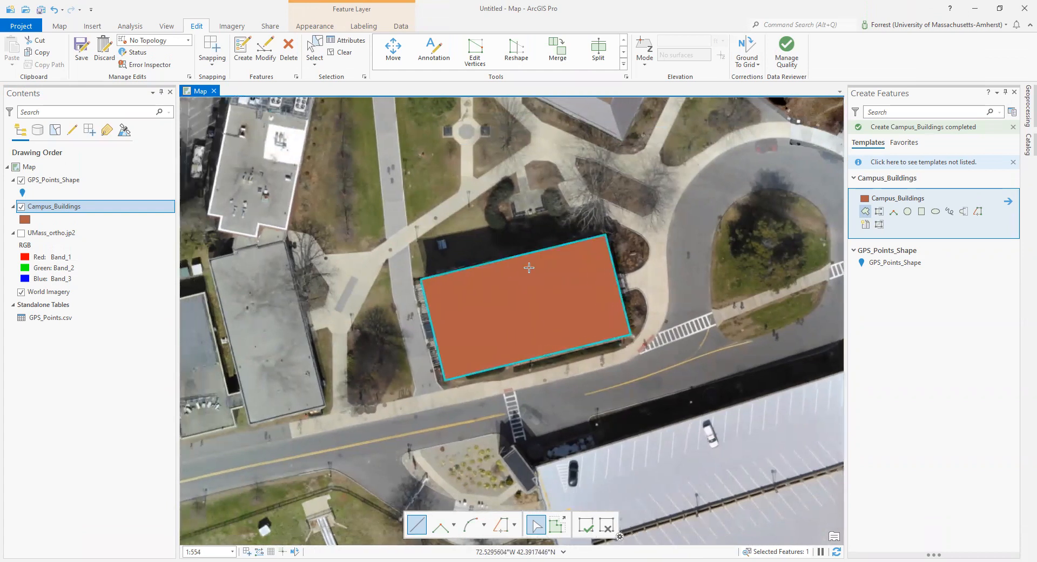
# Step: Digitize the small building northwest of the roundabout as a Campus_Buildings polygon, including the wing projecting from its east side
pyautogui.press('Up')
pyautogui.press('Left')
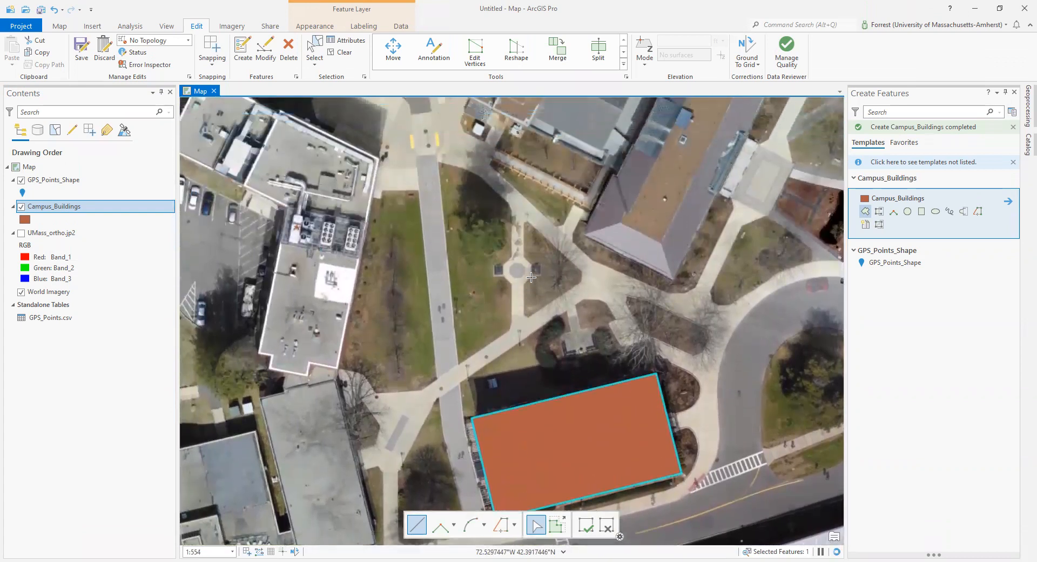
pyautogui.press('Up')
pyautogui.press('Left')
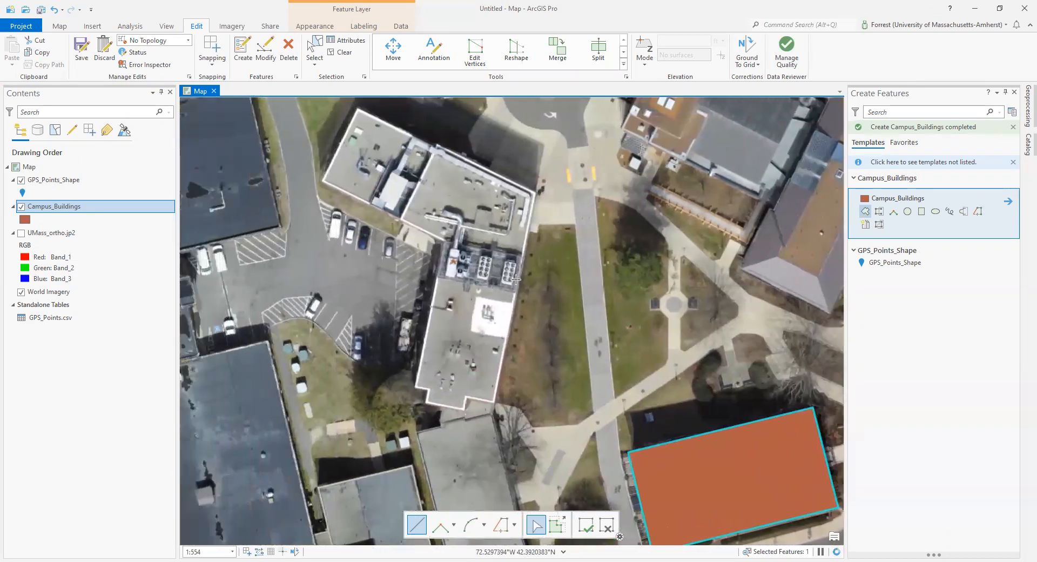
pyautogui.press('Up')
pyautogui.press('Left')
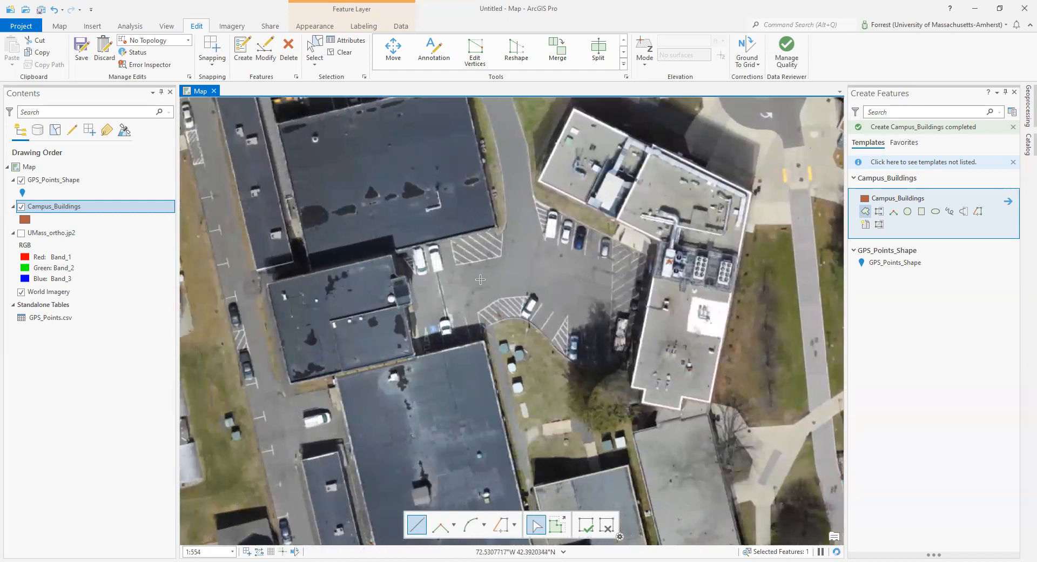
pyautogui.press('Up')
pyautogui.press('Left')
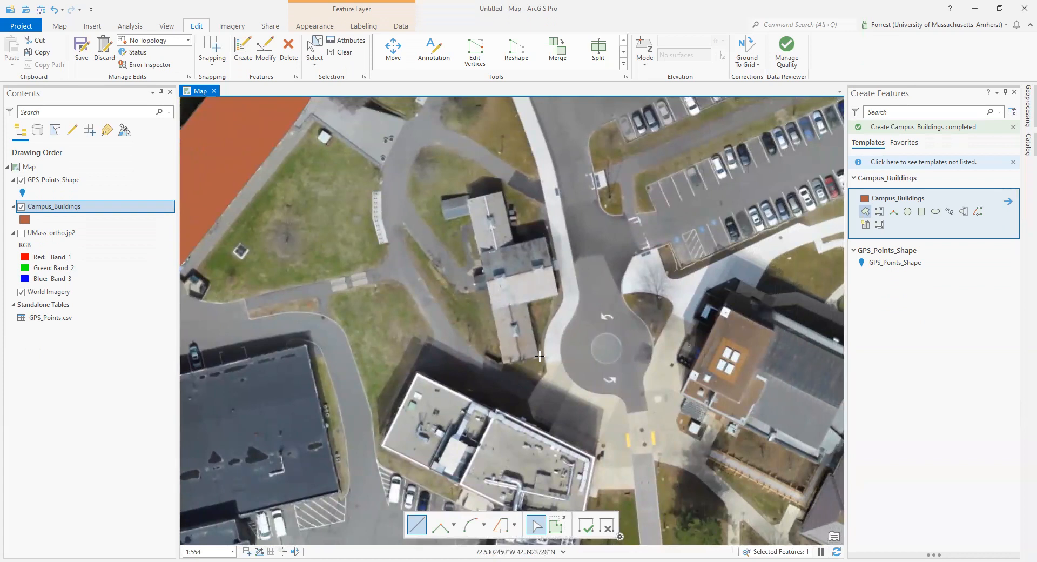
pyautogui.click(526, 302)
pyautogui.click(558, 295)
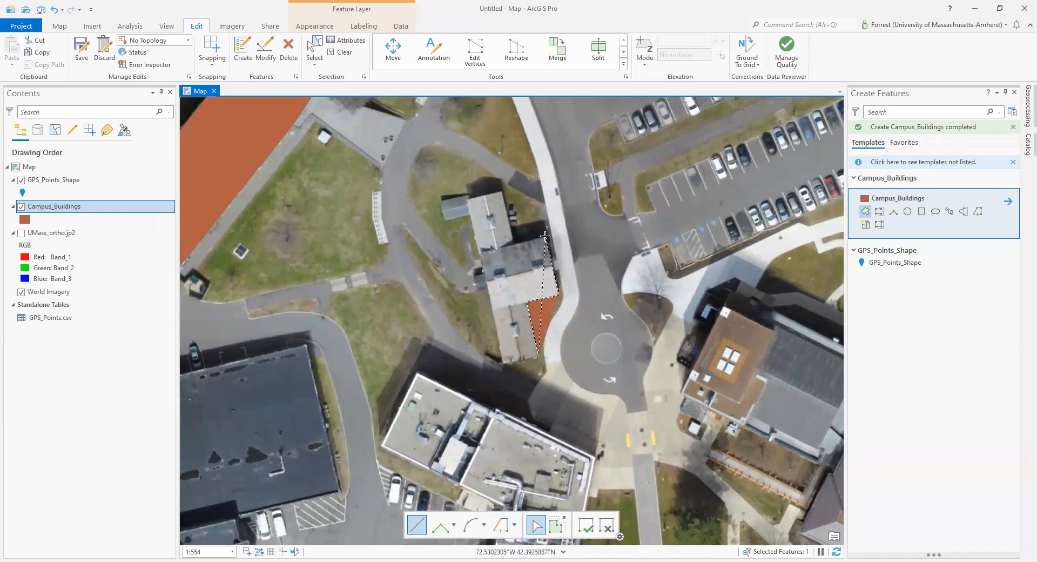
pyautogui.click(545, 236)
pyautogui.click(513, 242)
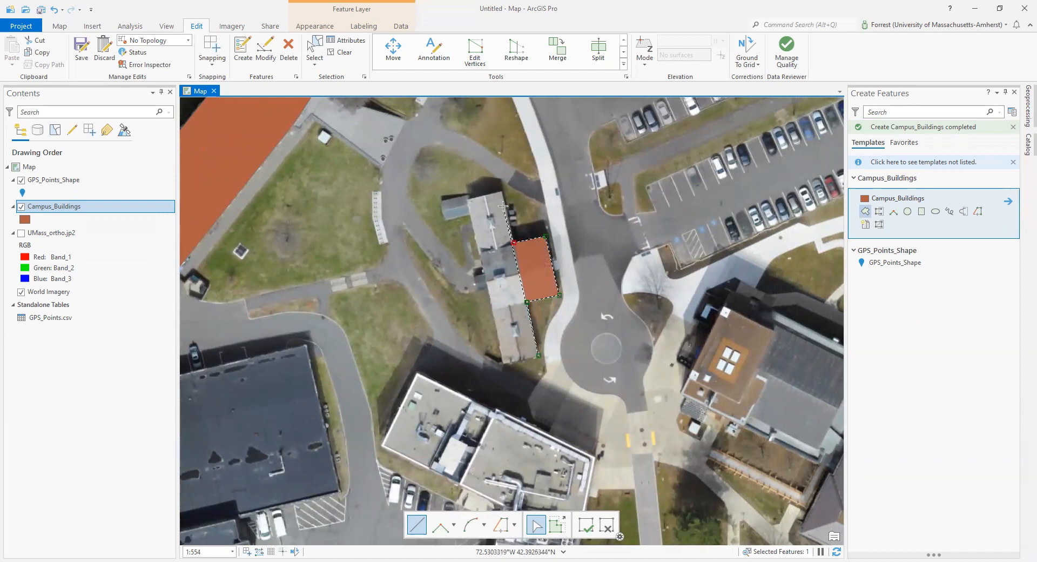
pyautogui.click(502, 191)
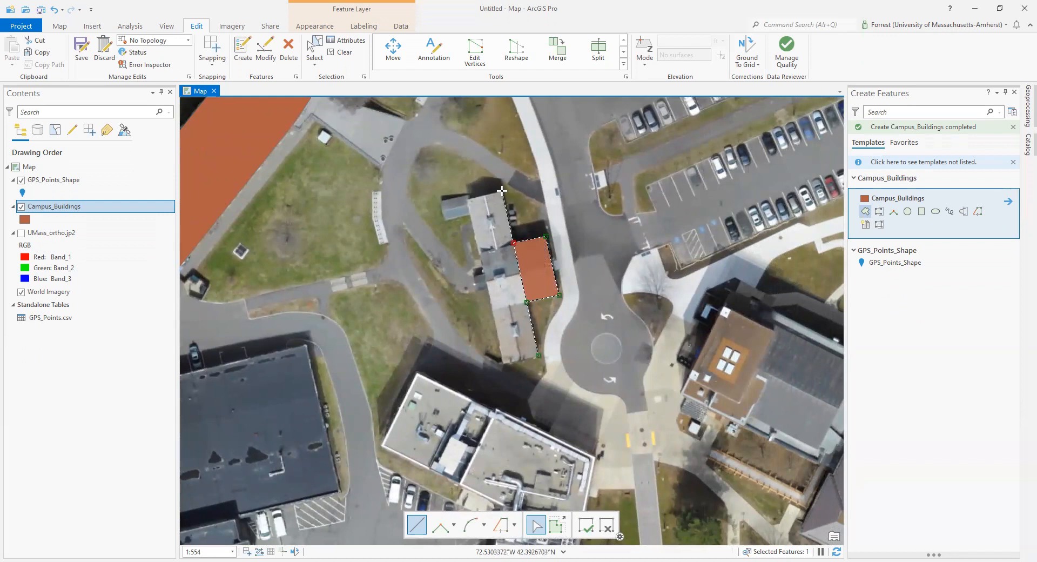
pyautogui.click(465, 199)
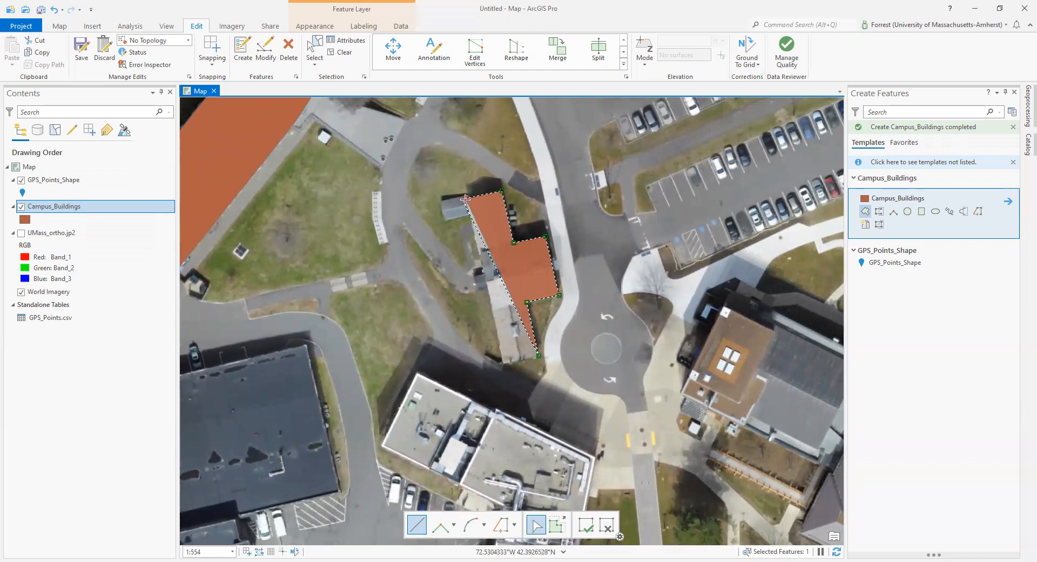
pyautogui.doubleClick(502, 363)
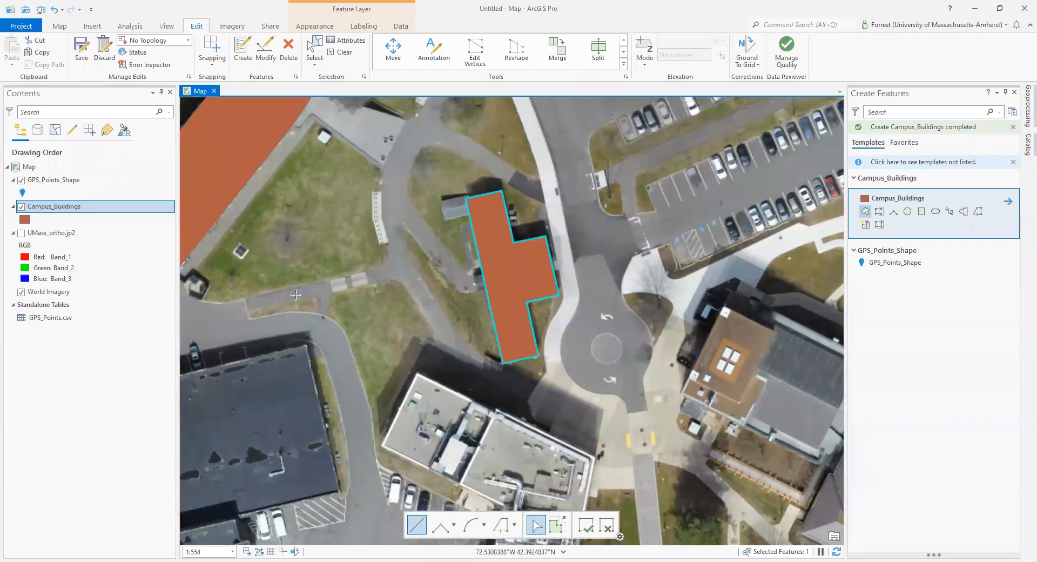
# Step: Save all edits made to the Campus_Buildings layer
pyautogui.click(79, 53)
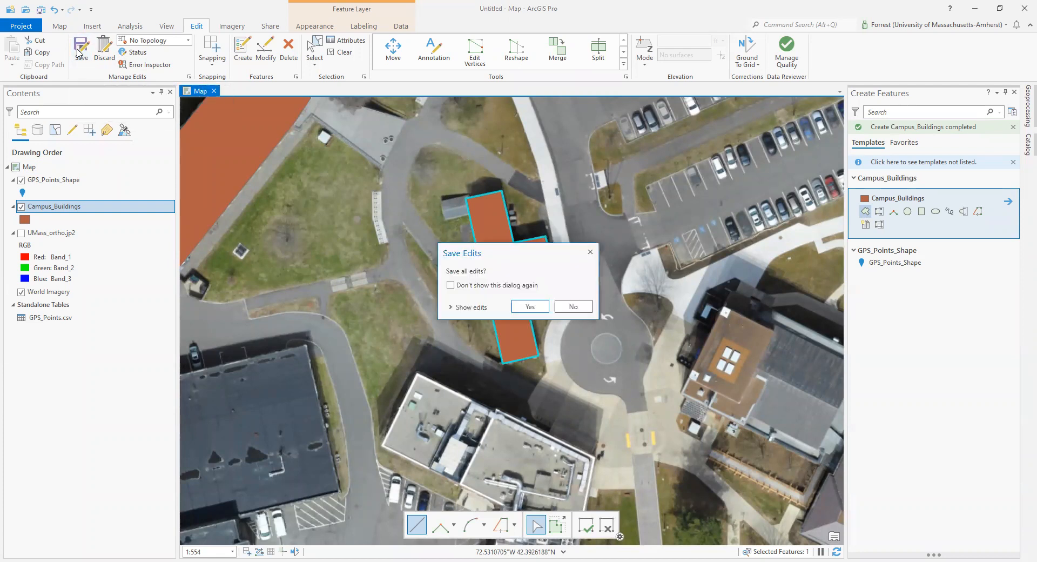
pyautogui.click(530, 306)
pyautogui.scroll(-5, 420, 332)
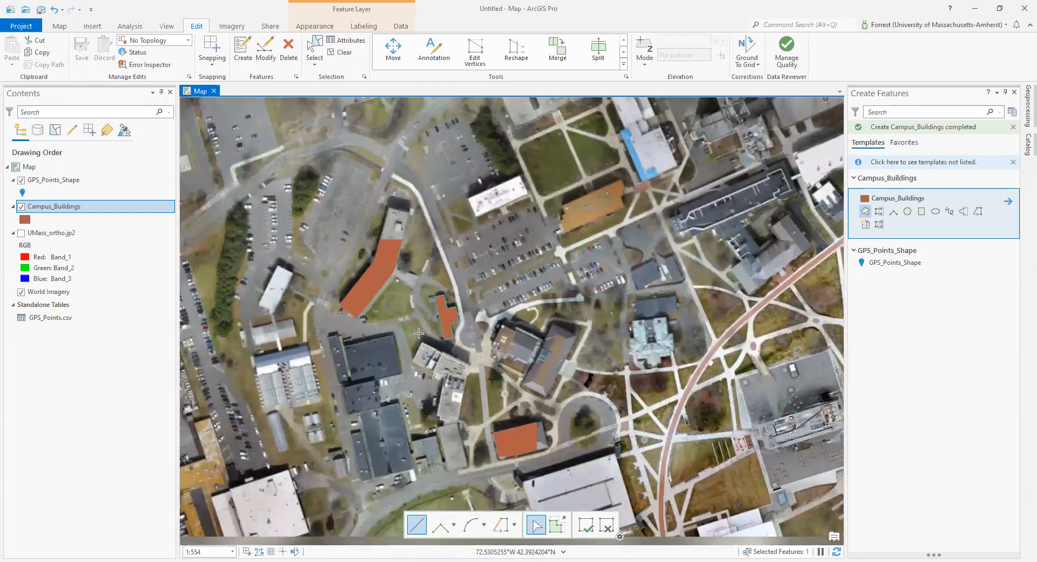
pyautogui.scroll(4, 381, 373)
# Step: Review the records of the digitized buildings in the Campus_Buildings attribute table and close it
pyautogui.click(93, 212)
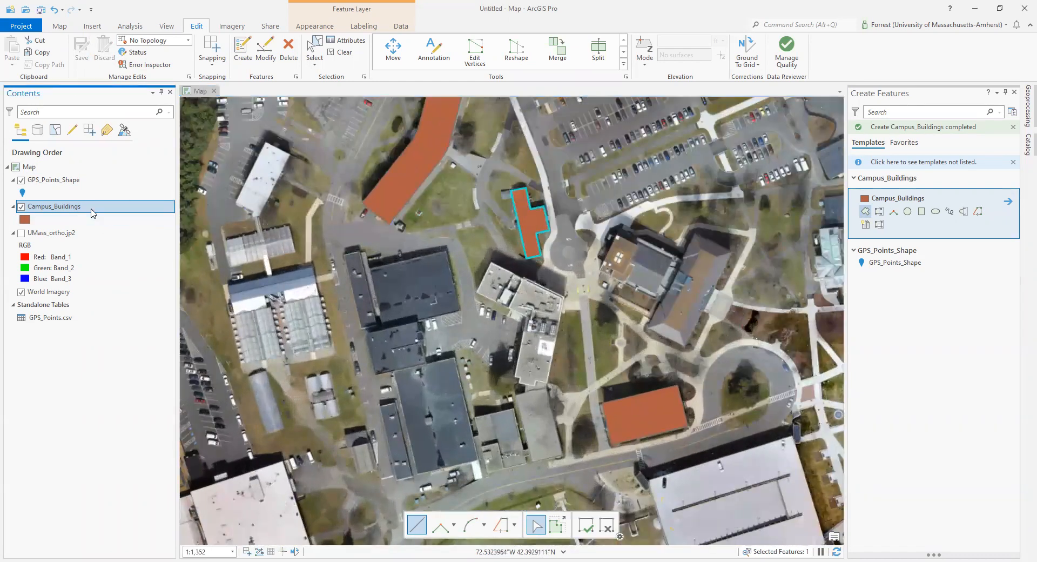
pyautogui.rightClick(93, 212)
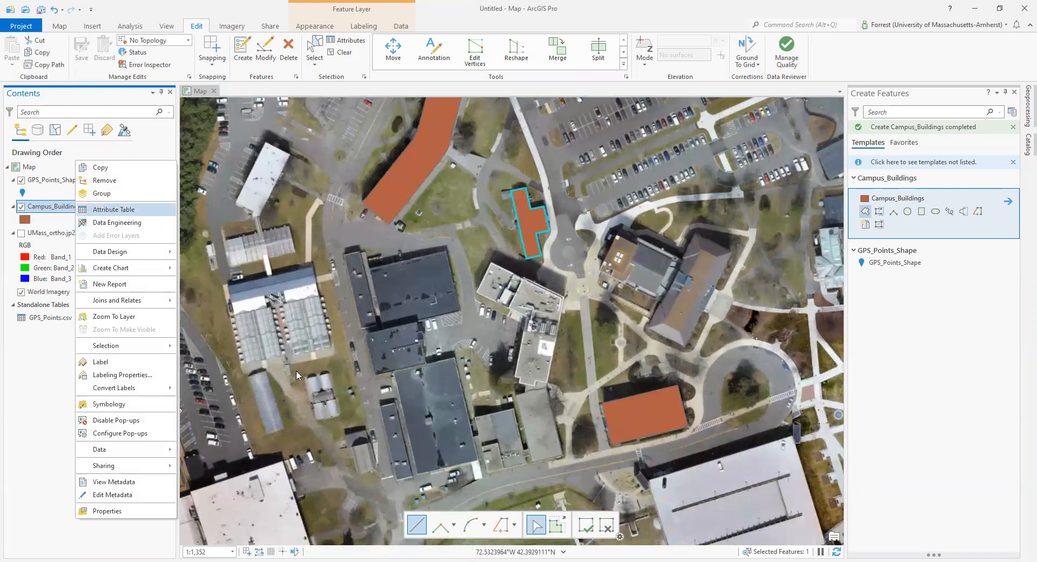
pyautogui.press('Return')
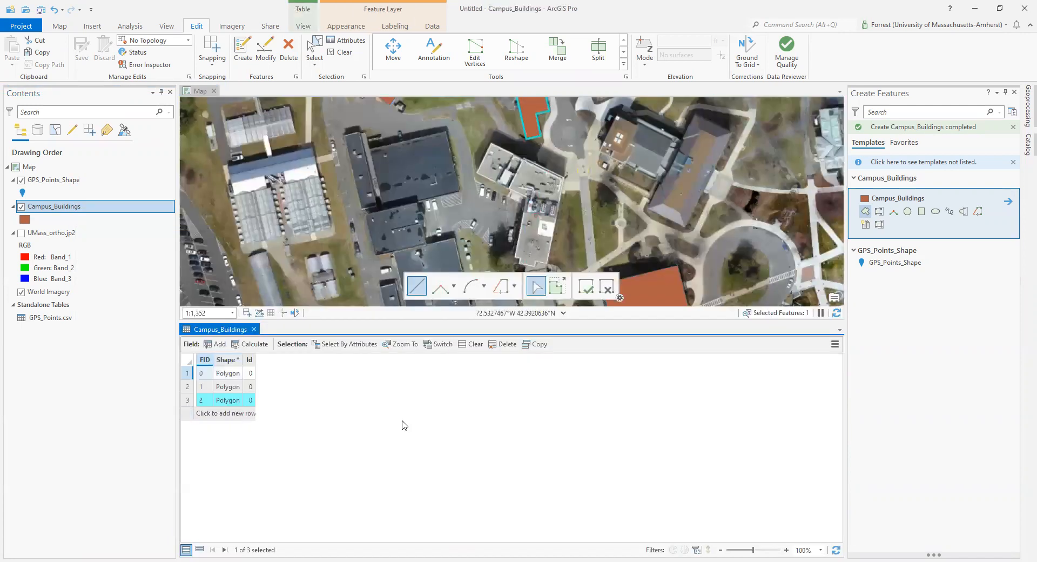
pyautogui.click(254, 328)
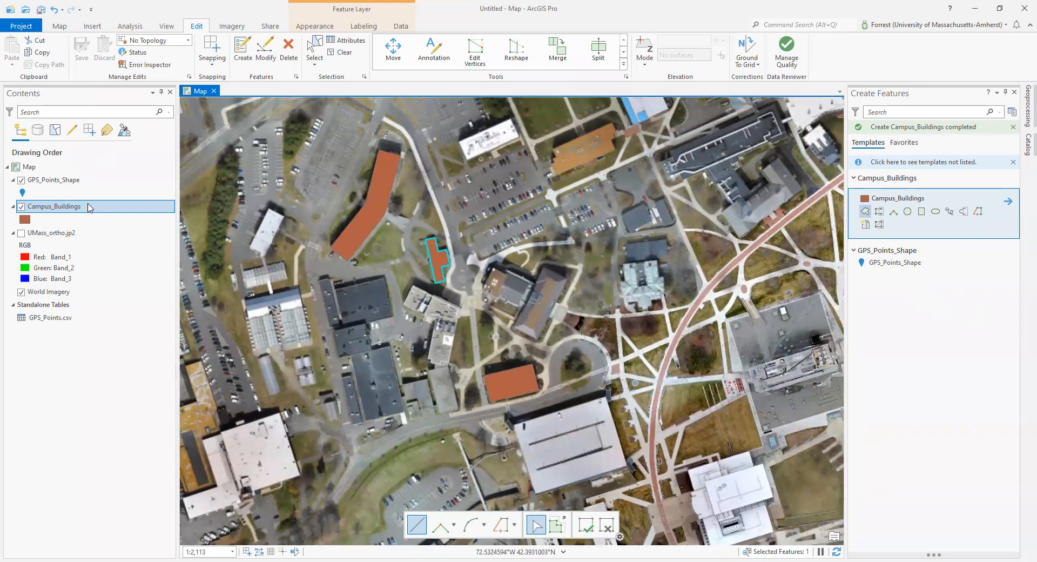
# Step: Bring up the map's navigation and selection commands
pyautogui.click(69, 29)
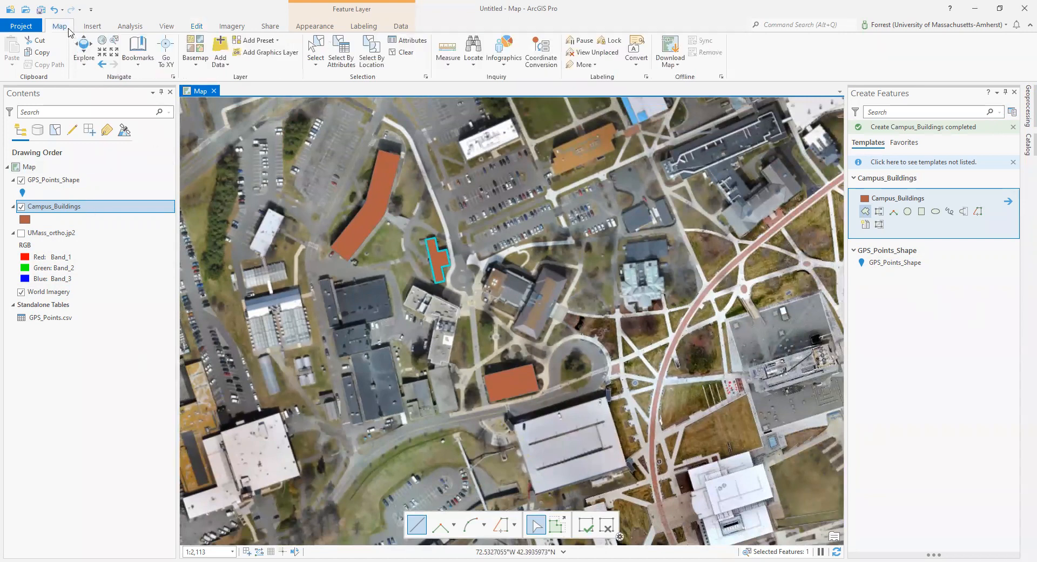